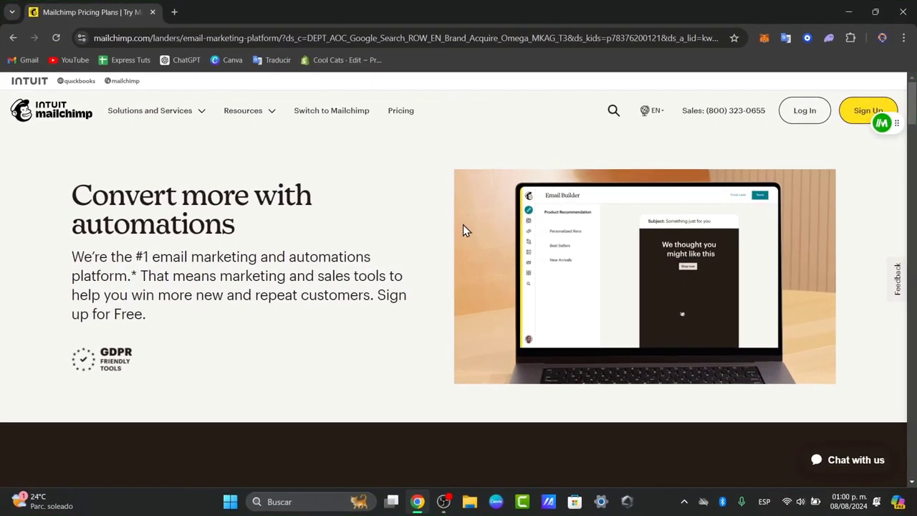
Step: Sign in to the Mailchimp account to reach the Home dashboard
{"action": "left_click", "coordinate": [806, 116]}
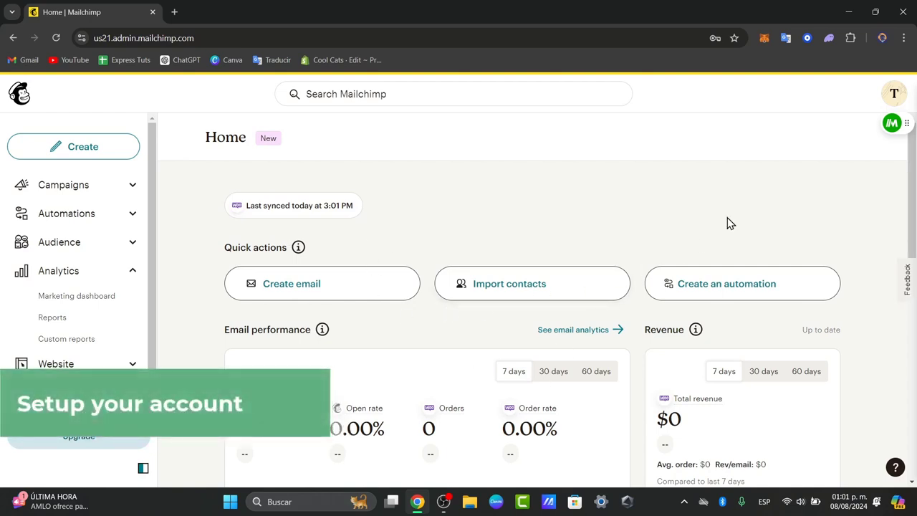
Step: Look over the account profile page, then go to the Audience dashboard showing 3 contacts
{"action": "left_click", "coordinate": [893, 94]}
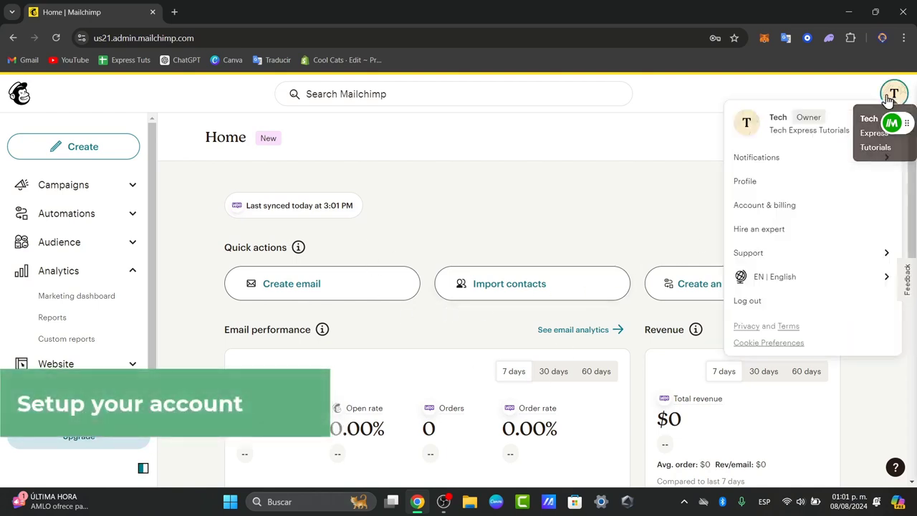
{"action": "left_click", "coordinate": [750, 183]}
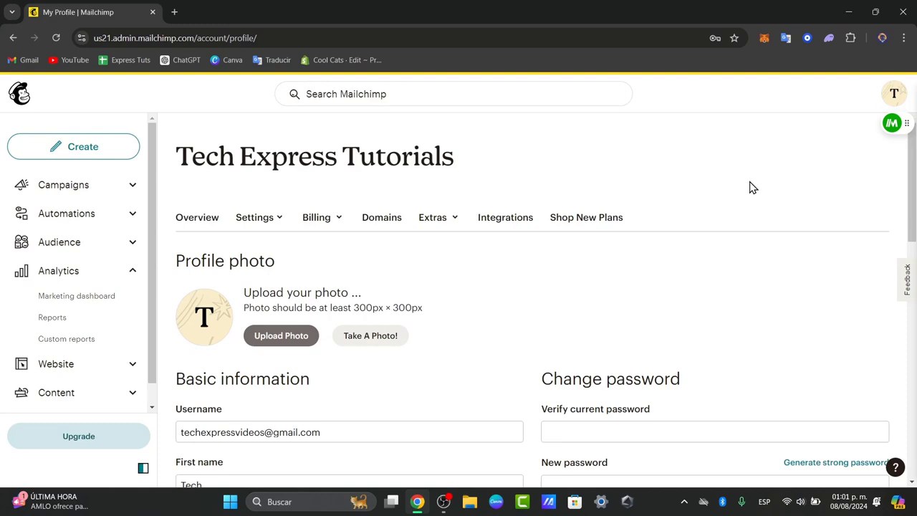
{"action": "scroll", "coordinate": [651, 242], "scroll_direction": "down", "scroll_amount": 5}
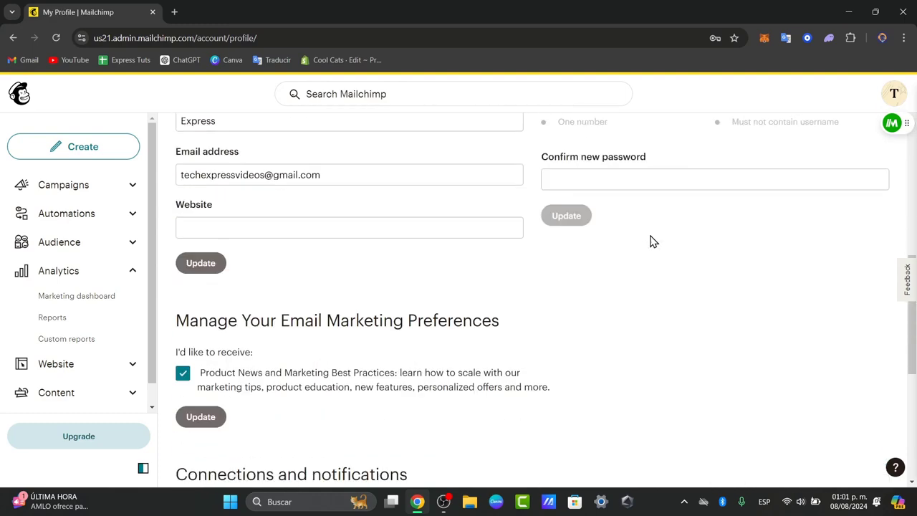
{"action": "scroll", "coordinate": [651, 241], "scroll_direction": "up", "scroll_amount": 5}
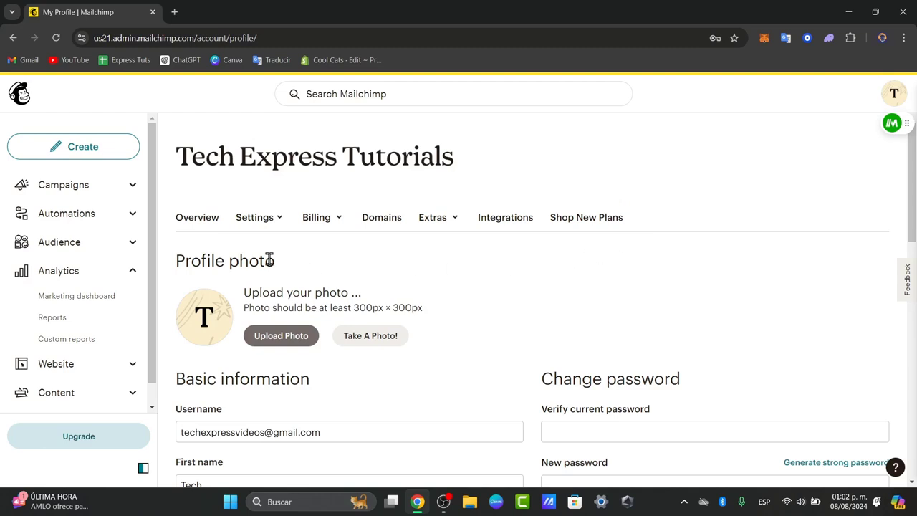
{"action": "left_click", "coordinate": [90, 254]}
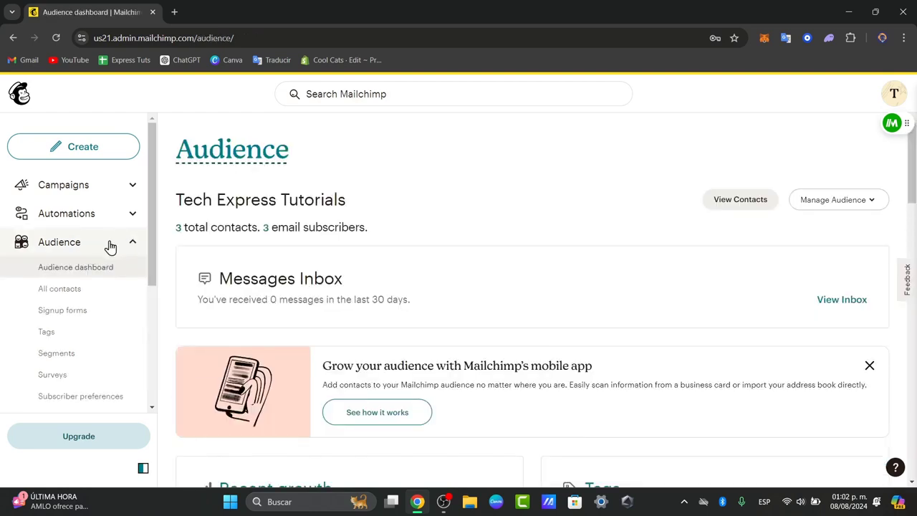
Step: From All contacts, open the empty Add a single contact form with Email, First and Last Name fields
{"action": "left_click", "coordinate": [86, 293]}
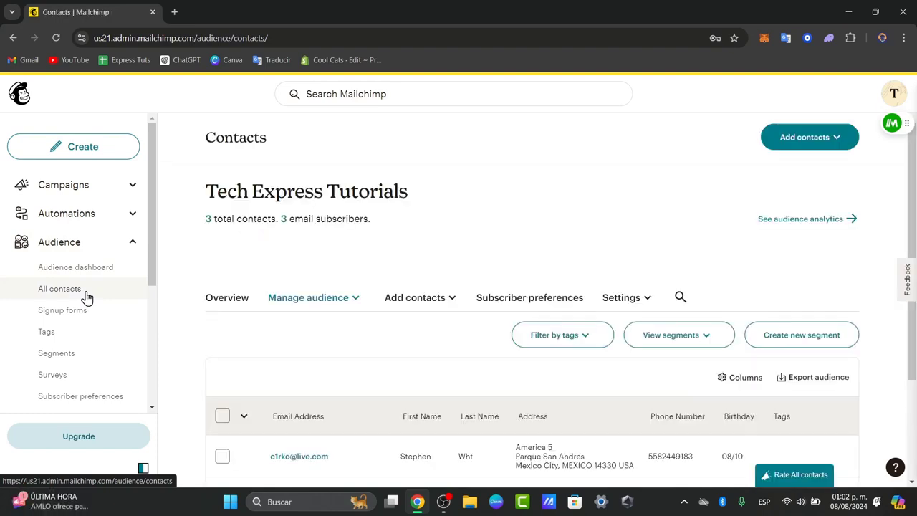
{"action": "left_click", "coordinate": [826, 147]}
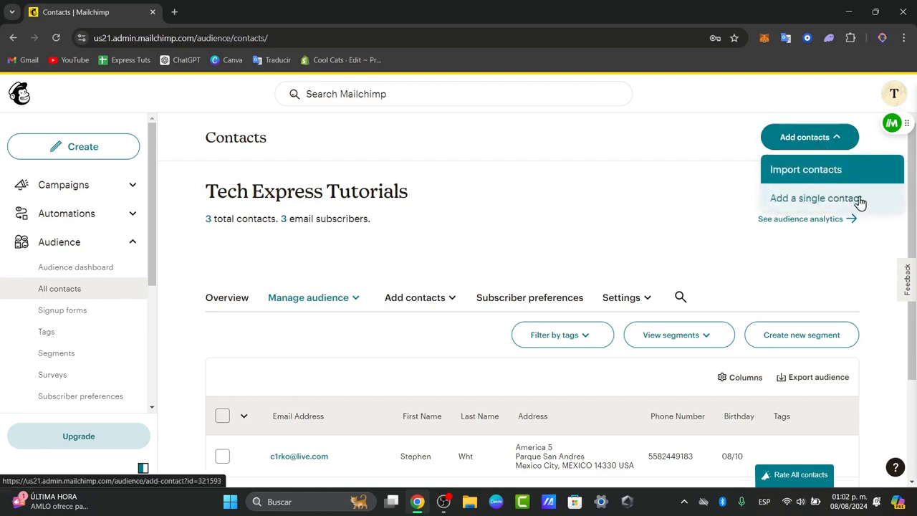
{"action": "left_click", "coordinate": [813, 138]}
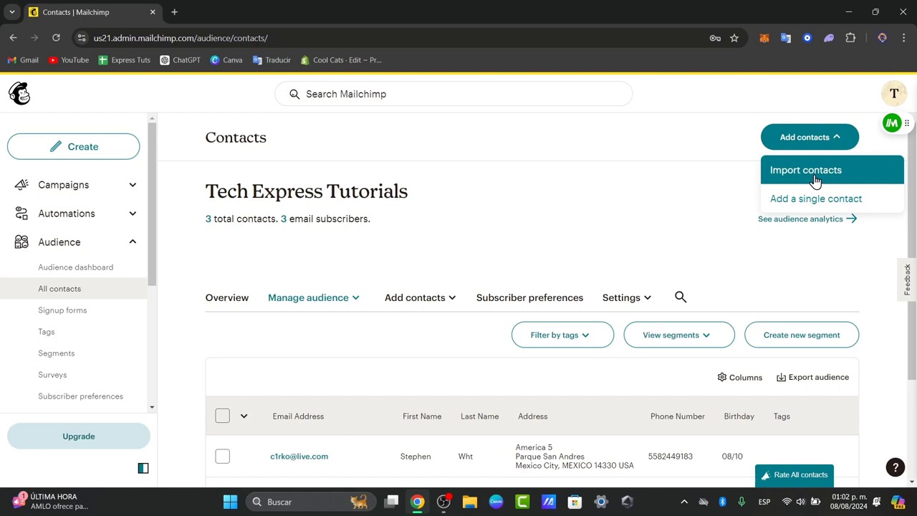
{"action": "left_click", "coordinate": [806, 196]}
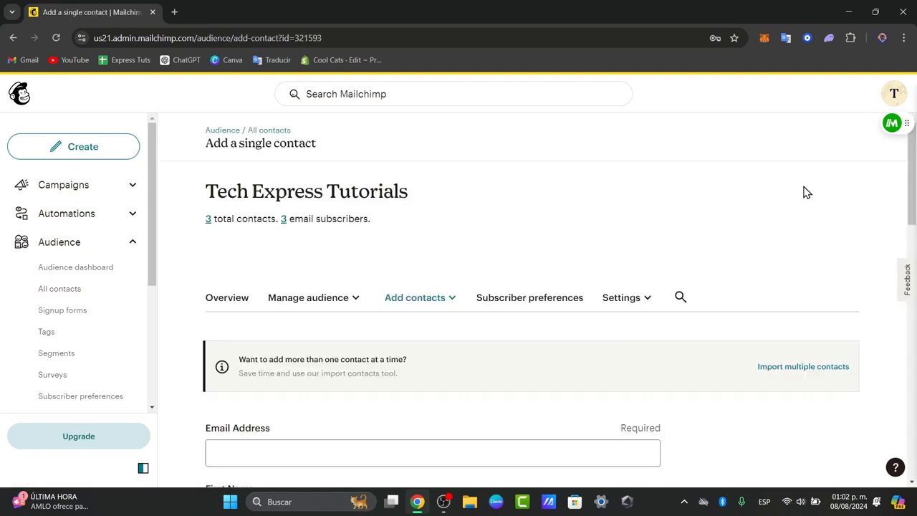
{"action": "scroll", "coordinate": [645, 181], "scroll_direction": "down", "scroll_amount": 4}
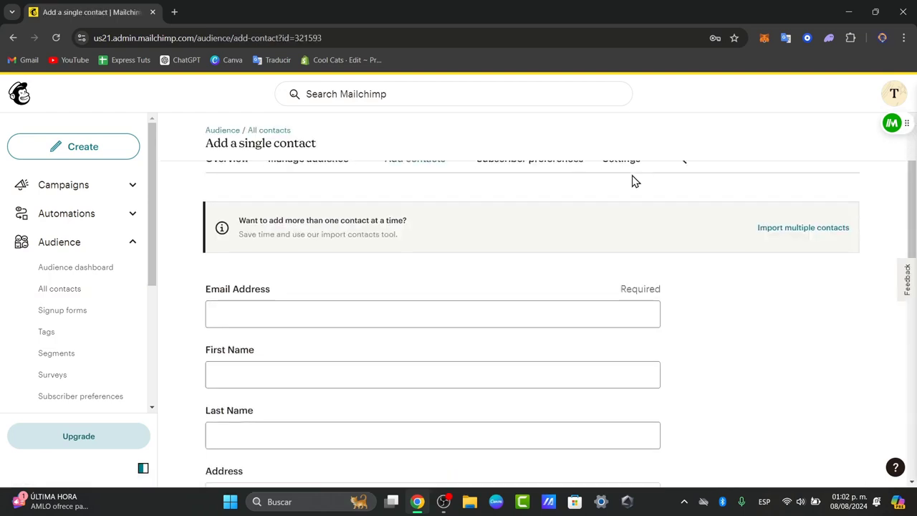
{"action": "scroll", "coordinate": [430, 226], "scroll_direction": "up", "scroll_amount": 2}
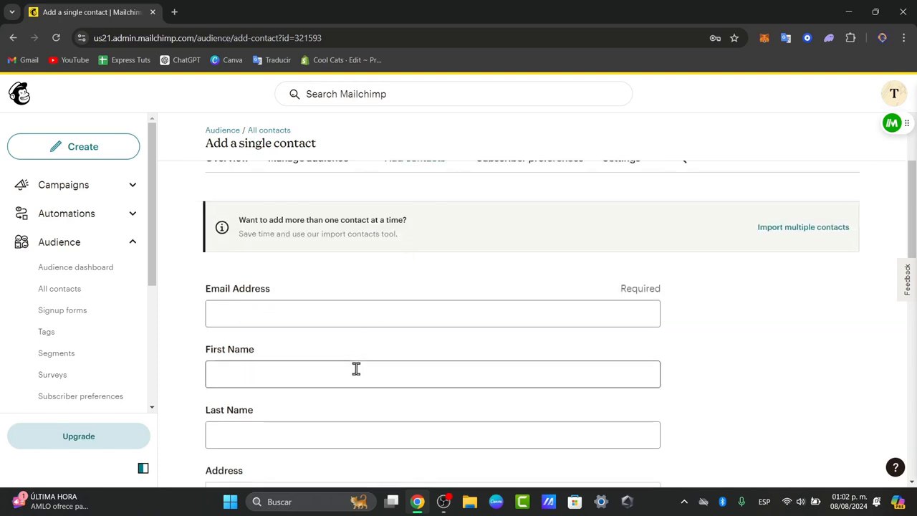
{"action": "scroll", "coordinate": [356, 368], "scroll_direction": "down", "scroll_amount": 6}
{"action": "scroll", "coordinate": [351, 369], "scroll_direction": "down", "scroll_amount": 2}
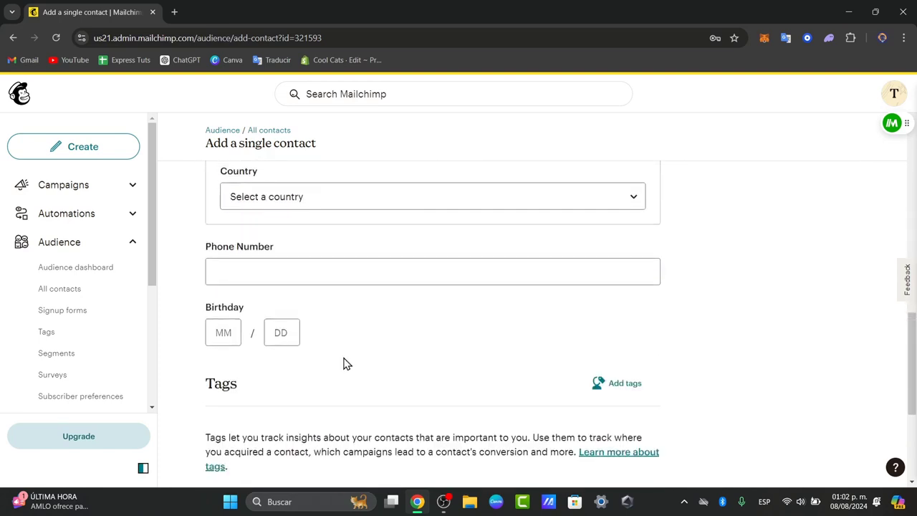
{"action": "scroll", "coordinate": [332, 358], "scroll_direction": "down", "scroll_amount": 2}
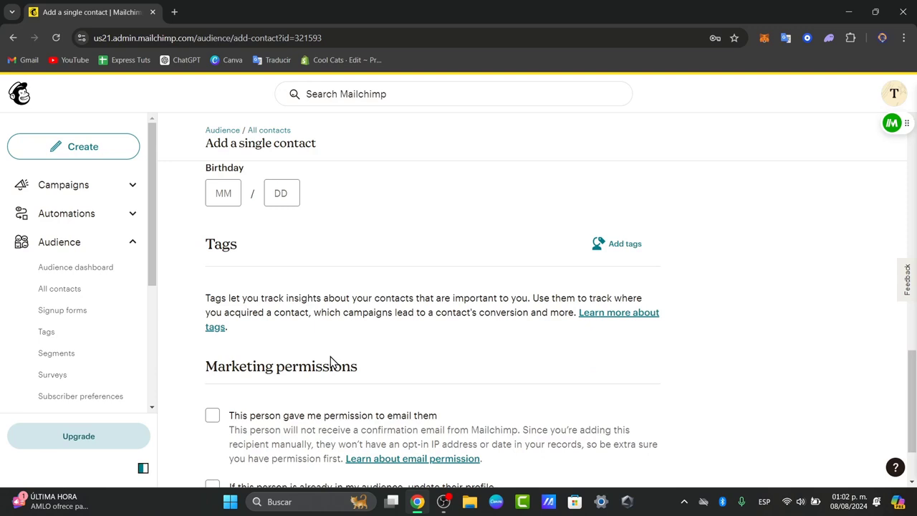
{"action": "scroll", "coordinate": [332, 364], "scroll_direction": "up", "scroll_amount": 10}
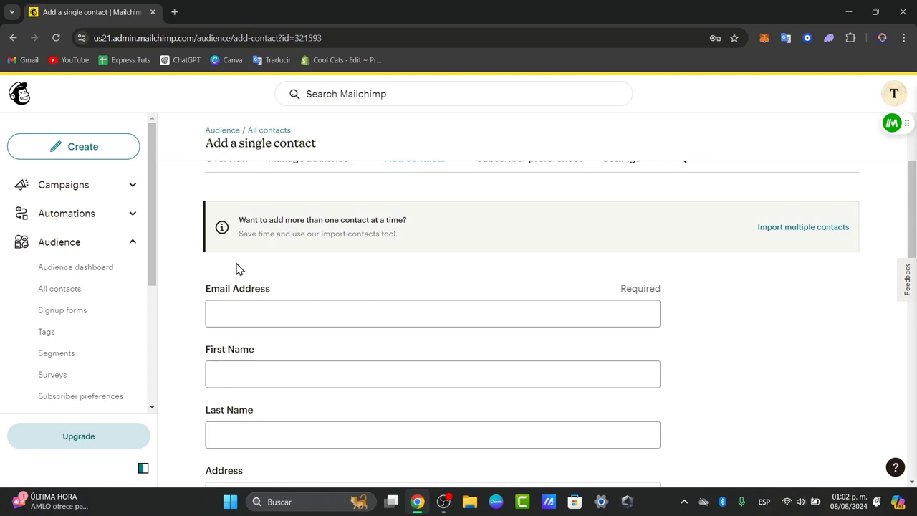
Step: Go to the Tech Express Tutorials account profile page from the avatar menu
{"action": "left_click", "coordinate": [891, 98]}
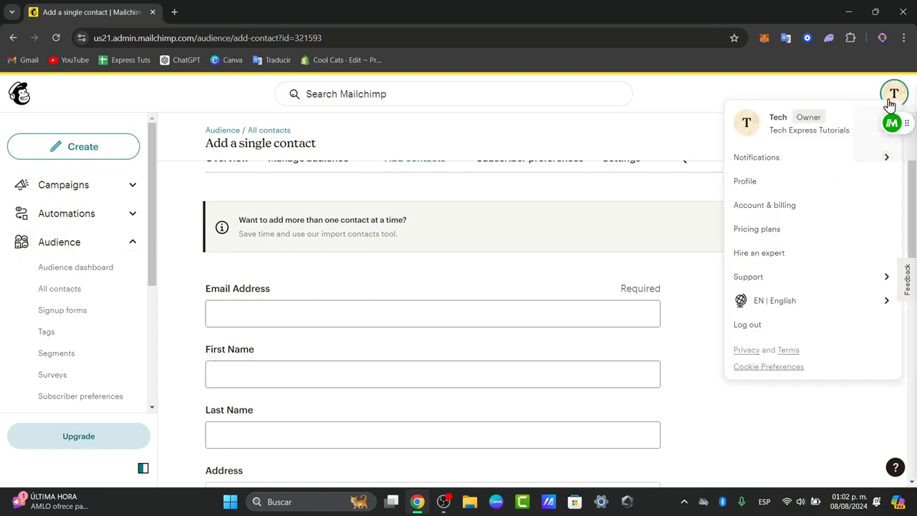
{"action": "left_click", "coordinate": [762, 182]}
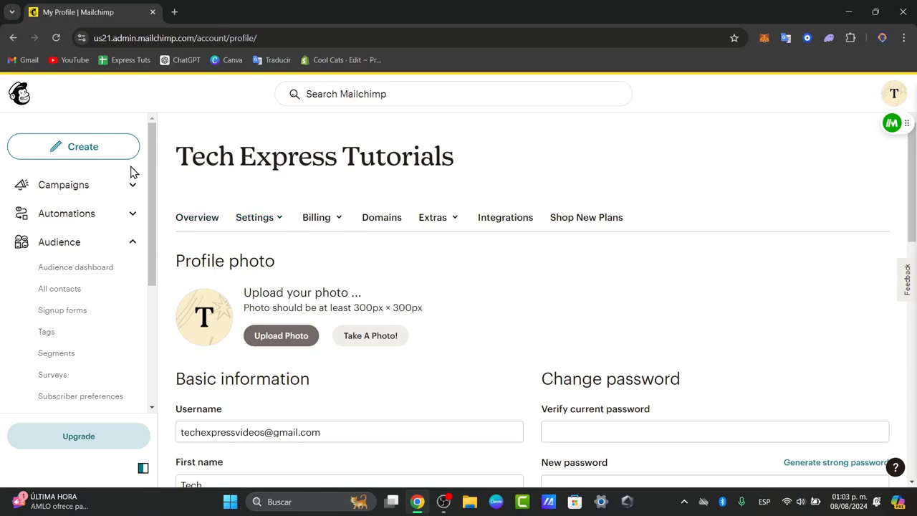
Step: Create a new Regular email campaign with Design Email, leaving an Untitled draft
{"action": "left_click", "coordinate": [86, 147]}
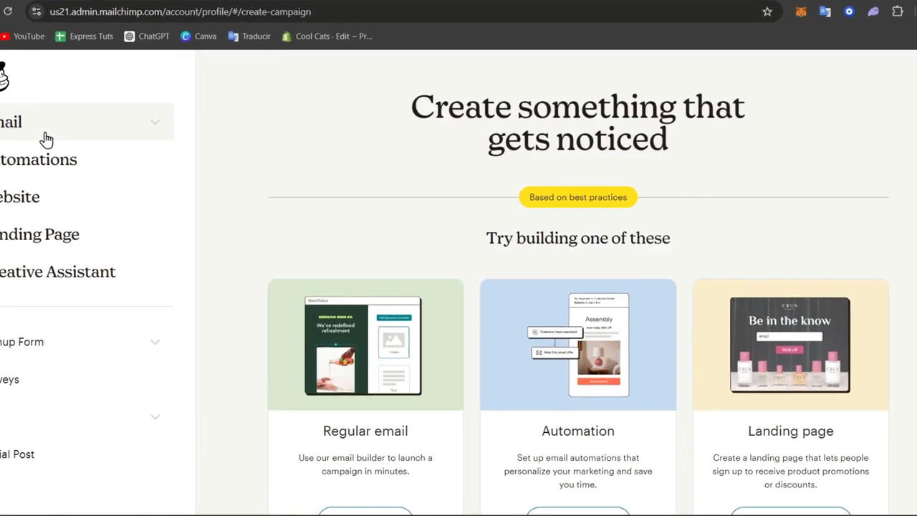
{"action": "scroll", "coordinate": [427, 277], "scroll_direction": "down", "scroll_amount": 1}
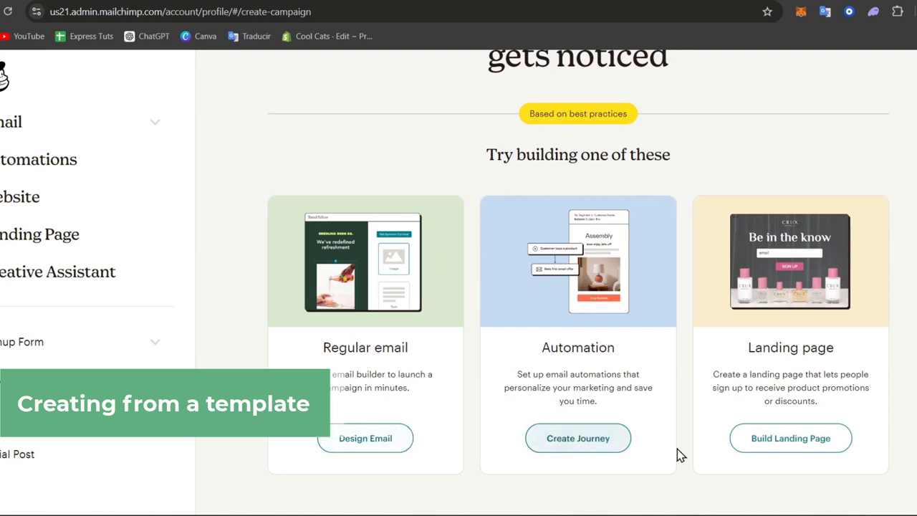
{"action": "left_click", "coordinate": [363, 437]}
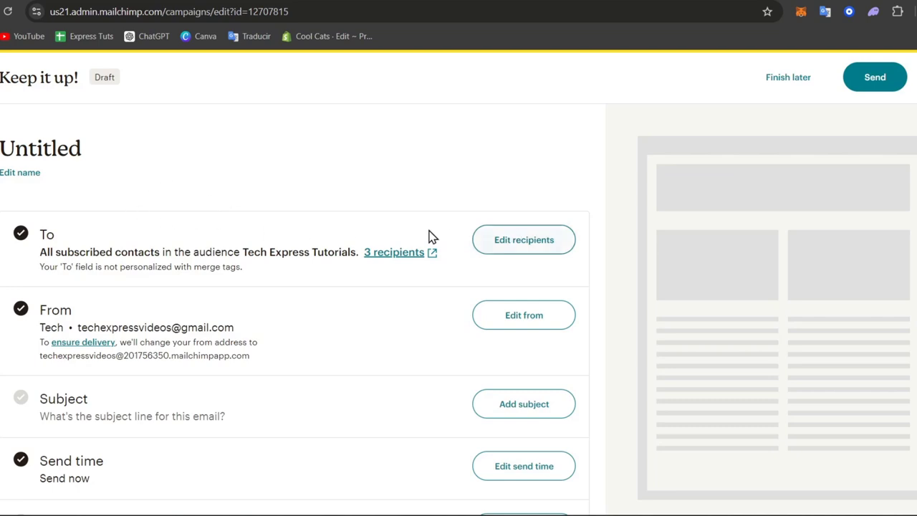
Step: Keep the campaign's recipients as all subscribed contacts in Tech Express Tutorials
{"action": "left_click", "coordinate": [523, 248]}
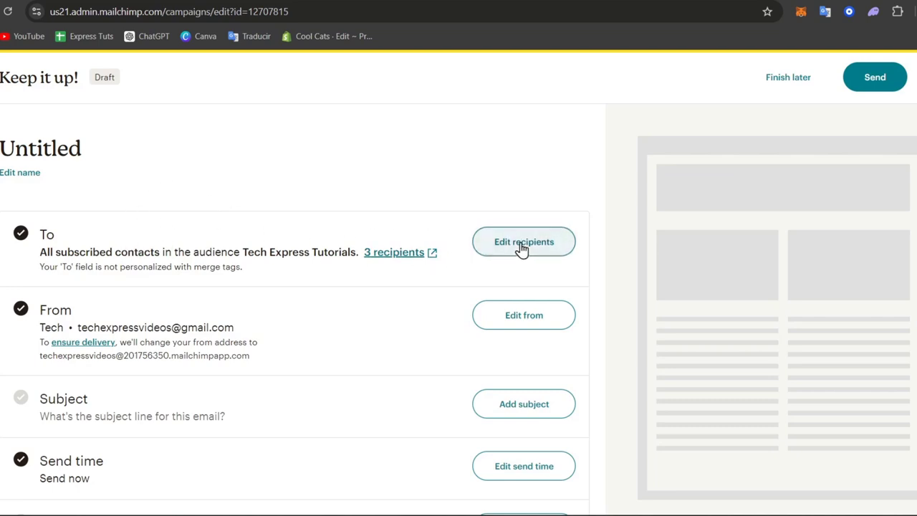
{"action": "scroll", "coordinate": [430, 236], "scroll_direction": "down", "scroll_amount": 2}
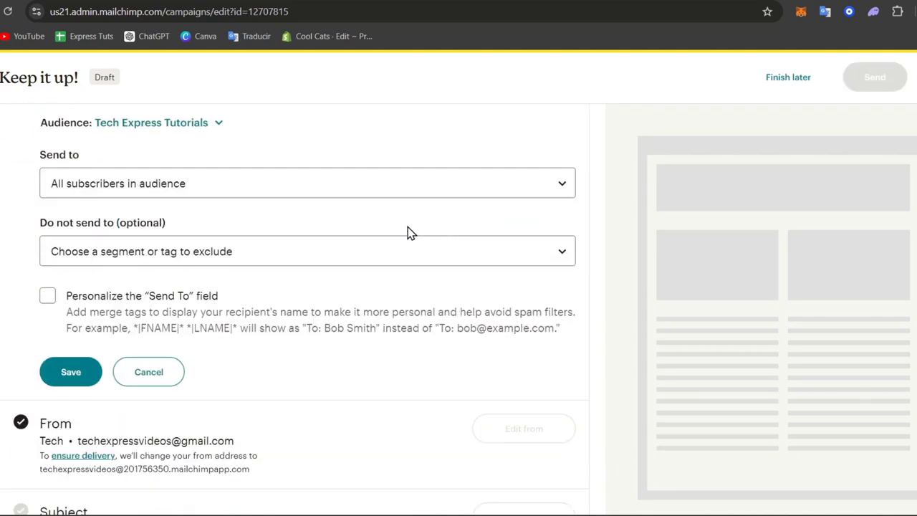
{"action": "left_click", "coordinate": [153, 189]}
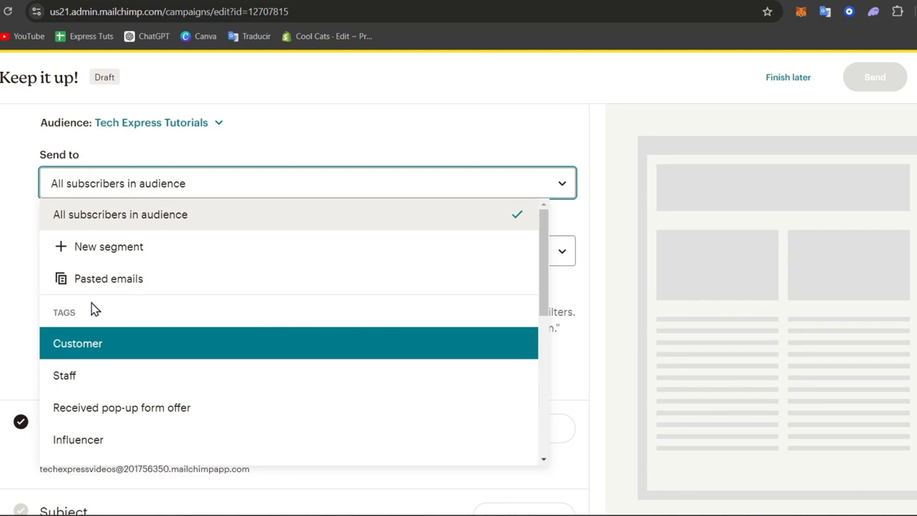
{"action": "left_click", "coordinate": [190, 226]}
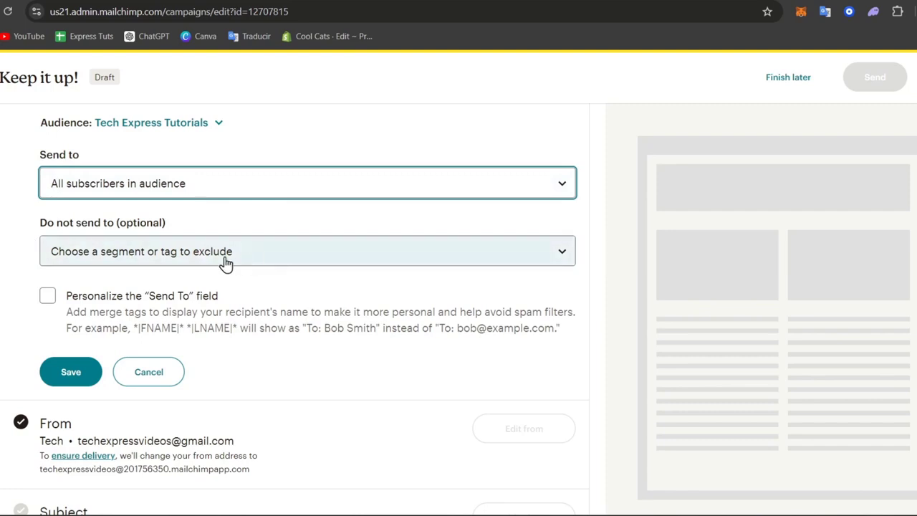
{"action": "scroll", "coordinate": [262, 248], "scroll_direction": "down", "scroll_amount": 2}
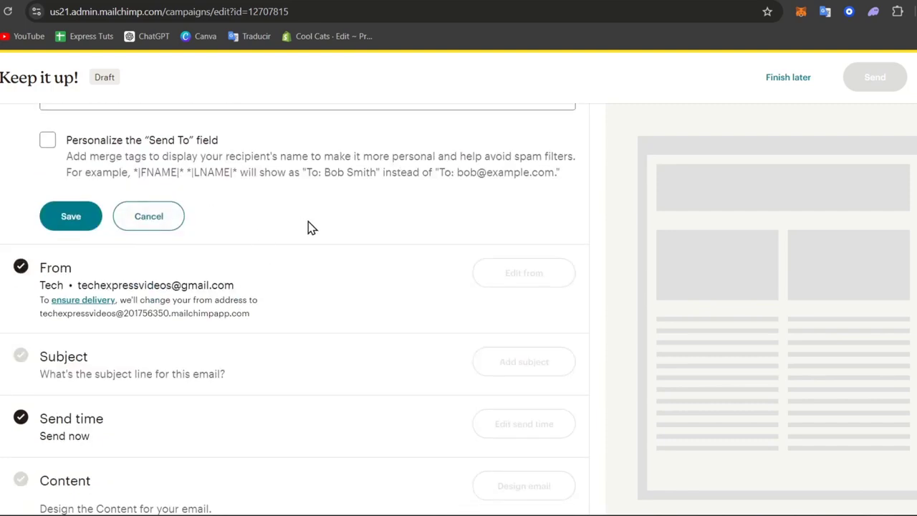
{"action": "scroll", "coordinate": [273, 226], "scroll_direction": "up", "scroll_amount": 2}
{"action": "scroll", "coordinate": [319, 276], "scroll_direction": "down", "scroll_amount": 2}
Step: Review the sender's email address and scroll back to the empty subject section
{"action": "left_click_drag", "start_coordinate": [77, 286], "coordinate": [334, 300]}
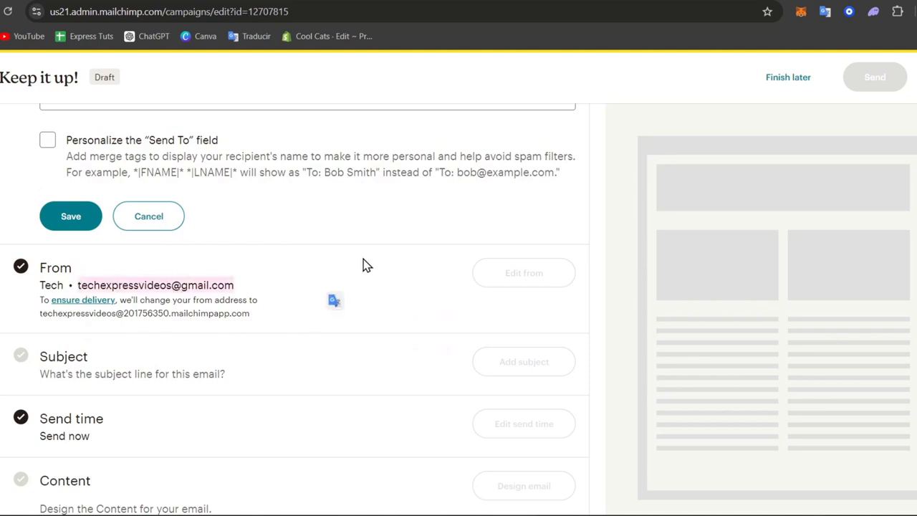
{"action": "scroll", "coordinate": [363, 266], "scroll_direction": "down", "scroll_amount": 2}
{"action": "left_click", "coordinate": [201, 213]}
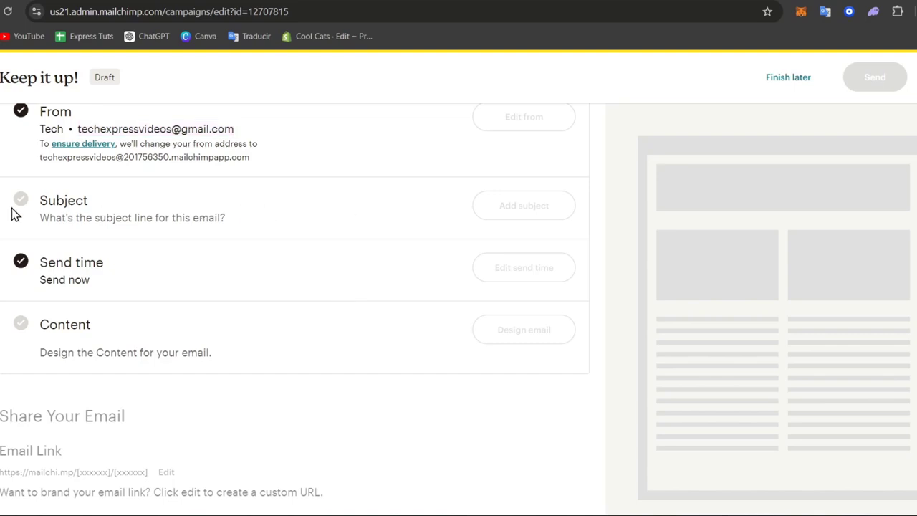
{"action": "scroll", "coordinate": [242, 219], "scroll_direction": "down", "scroll_amount": 2}
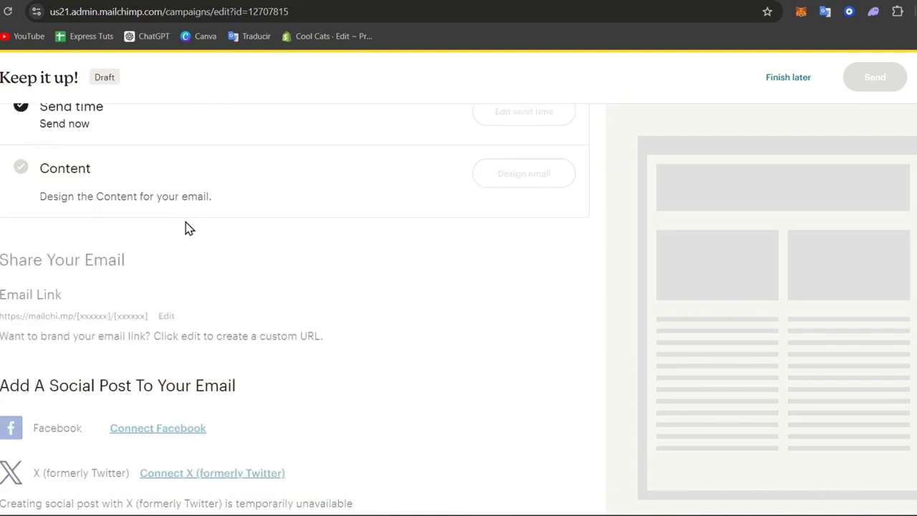
{"action": "scroll", "coordinate": [188, 227], "scroll_direction": "up", "scroll_amount": 8}
{"action": "scroll", "coordinate": [185, 228], "scroll_direction": "down", "scroll_amount": 10}
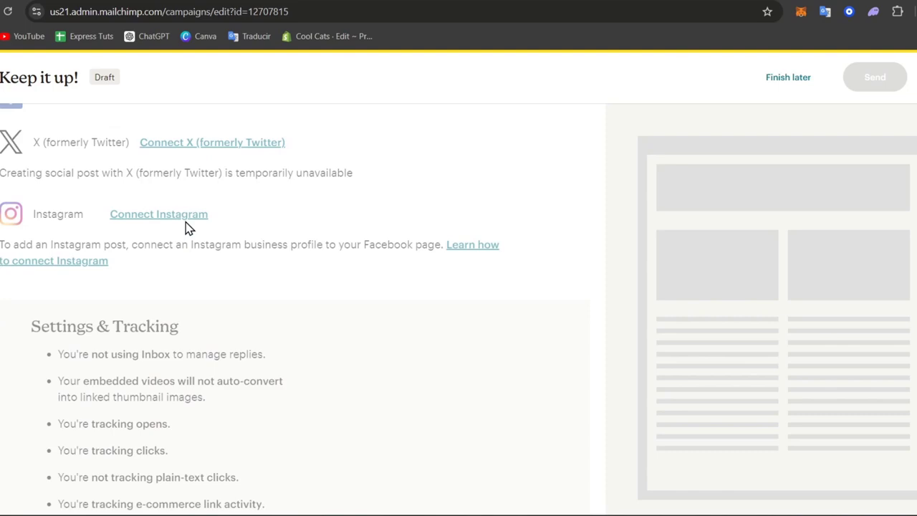
{"action": "scroll", "coordinate": [185, 228], "scroll_direction": "up", "scroll_amount": 10}
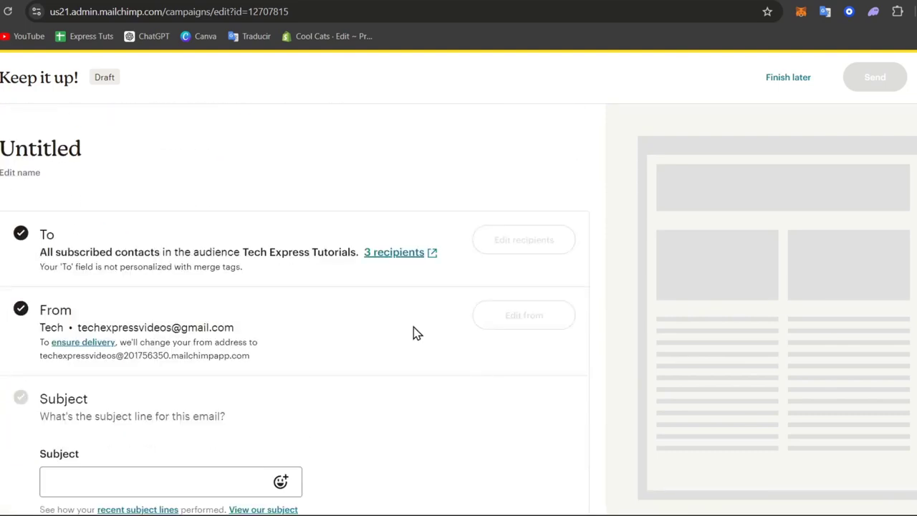
Step: Enter the subject 'August 2024: New Income!' and add a fox emoji to it
{"action": "scroll", "coordinate": [414, 334], "scroll_direction": "down", "scroll_amount": 2}
{"action": "left_click", "coordinate": [200, 326]}
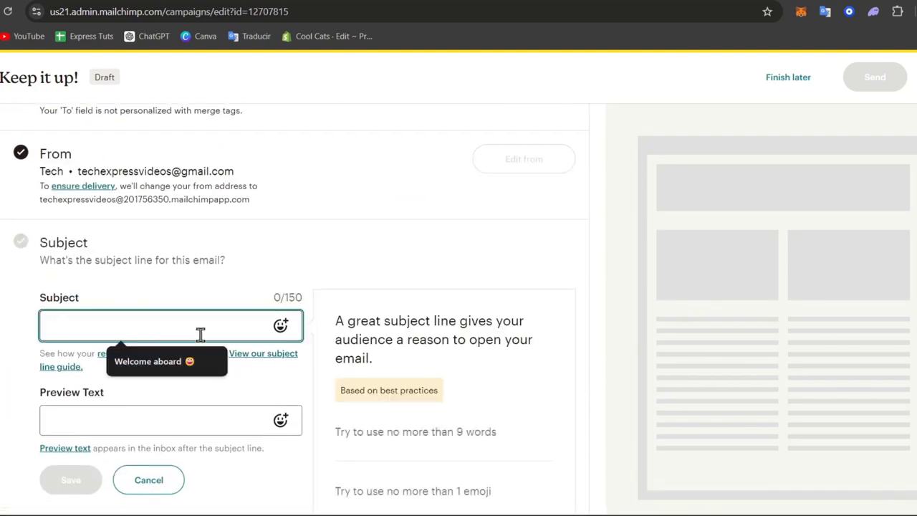
{"action": "type", "text": "August 2024: Ne"}
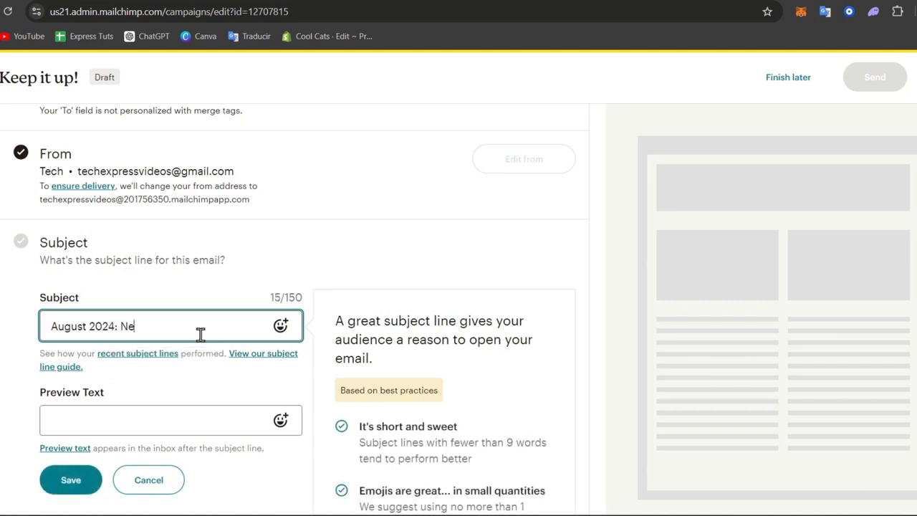
{"action": "type", "text": "w Income!"}
{"action": "left_click", "coordinate": [281, 327]}
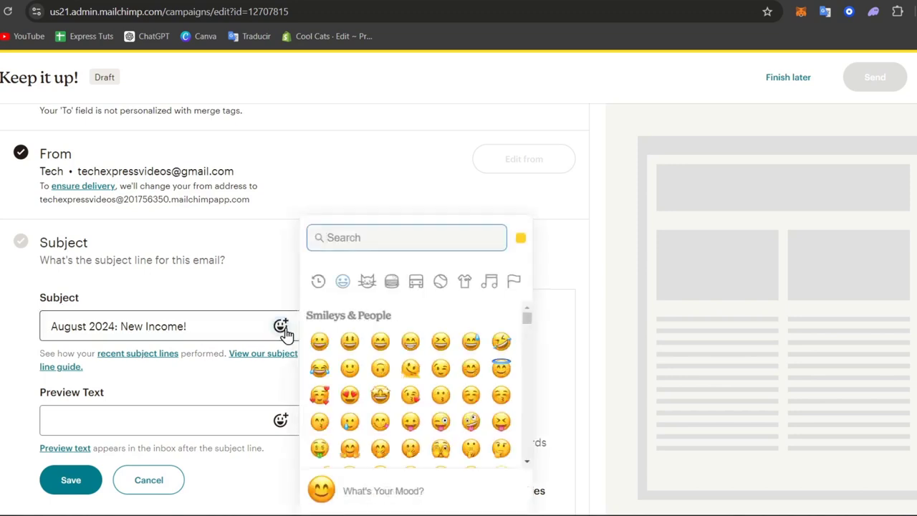
{"action": "left_click", "coordinate": [367, 281]}
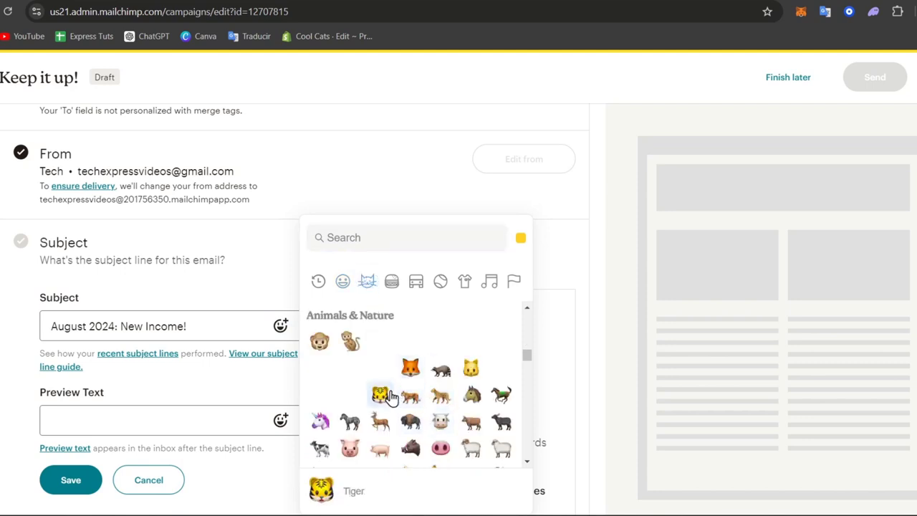
{"action": "left_click", "coordinate": [410, 368]}
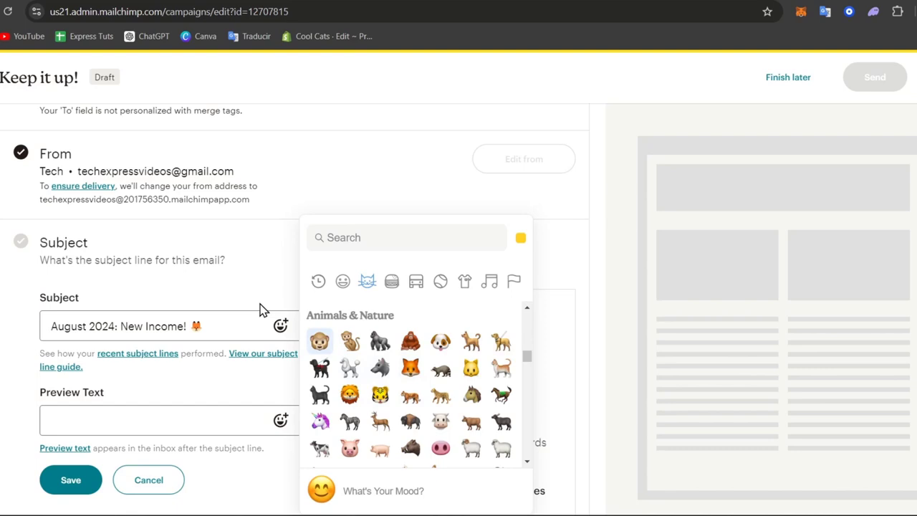
{"action": "left_click", "coordinate": [260, 316]}
{"action": "scroll", "coordinate": [244, 344], "scroll_direction": "down", "scroll_amount": 2}
Step: Set the preview text to 'The summer sale is here!' and save the subject settings
{"action": "left_click", "coordinate": [216, 271]}
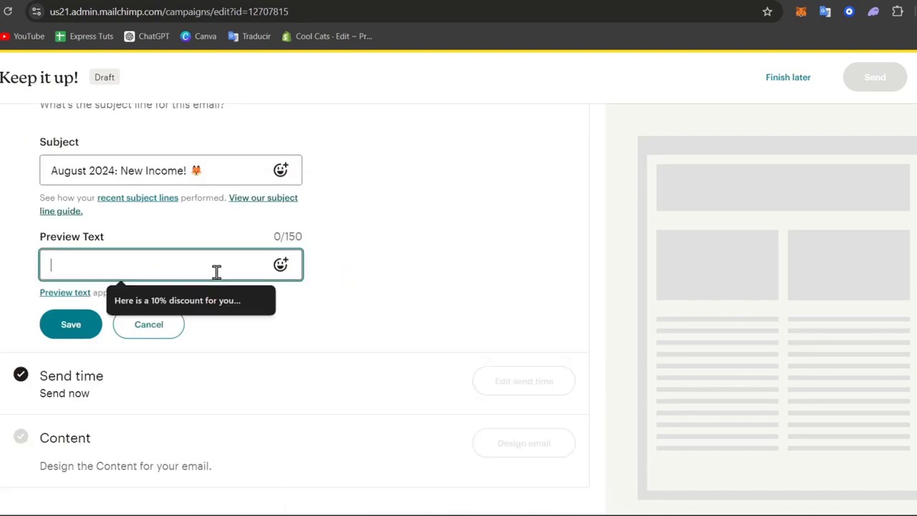
{"action": "left_click", "coordinate": [204, 293]}
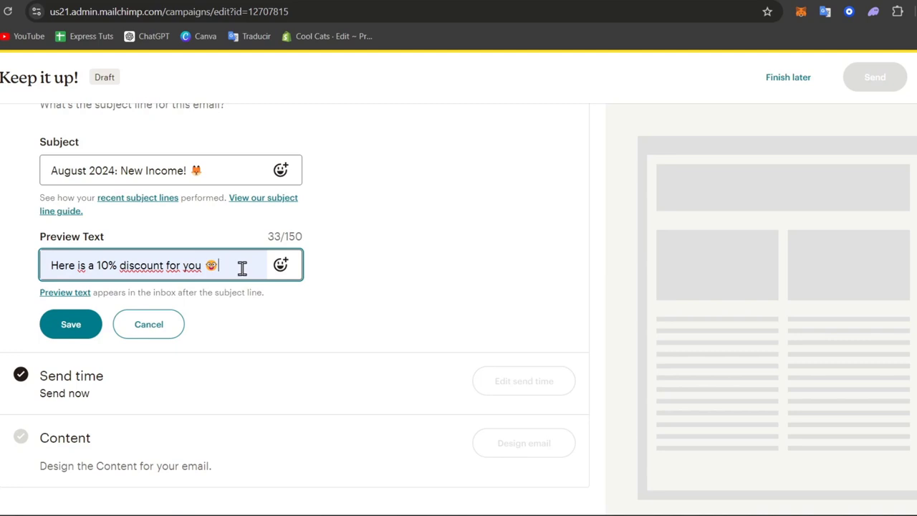
{"action": "left_click_drag", "start_coordinate": [242, 268], "coordinate": [55, 271]}
{"action": "type", "text": "The summer sale "}
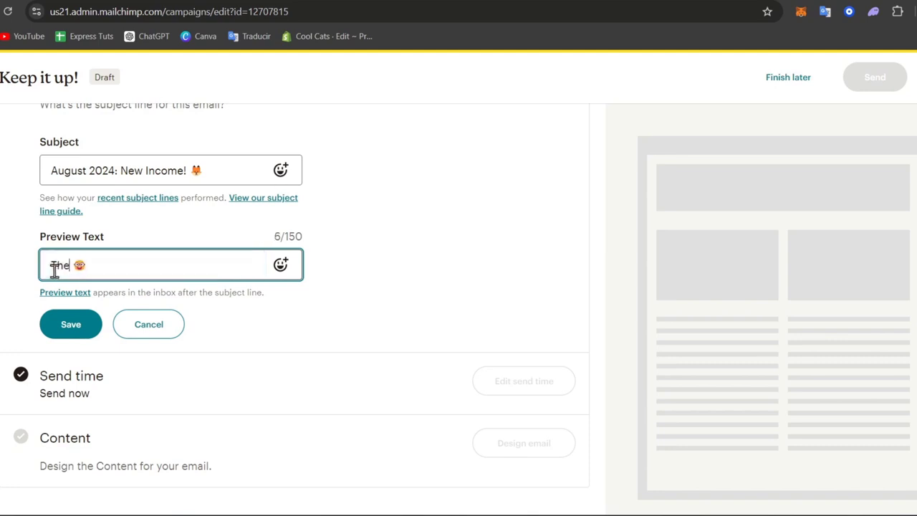
{"action": "type", "text": "is here"}
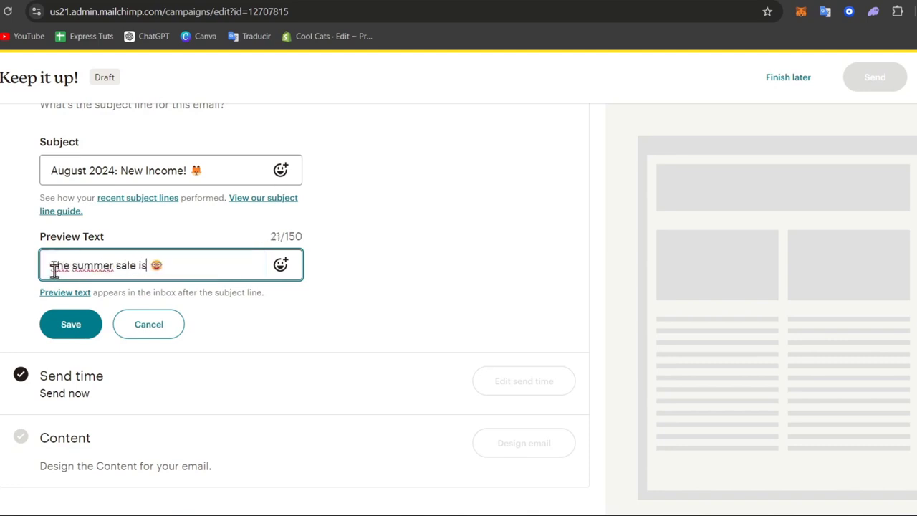
{"action": "type", "text": "!"}
{"action": "left_click", "coordinate": [68, 323]}
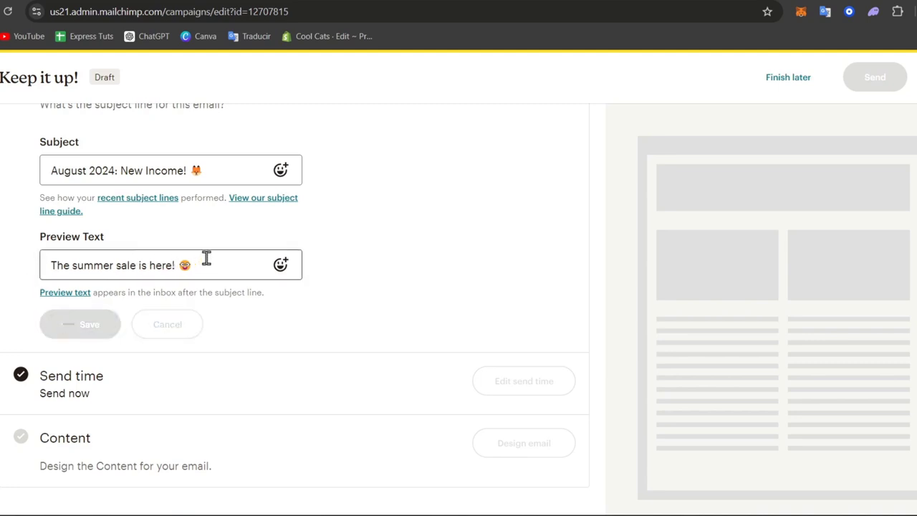
{"action": "scroll", "coordinate": [226, 233], "scroll_direction": "up", "scroll_amount": 2}
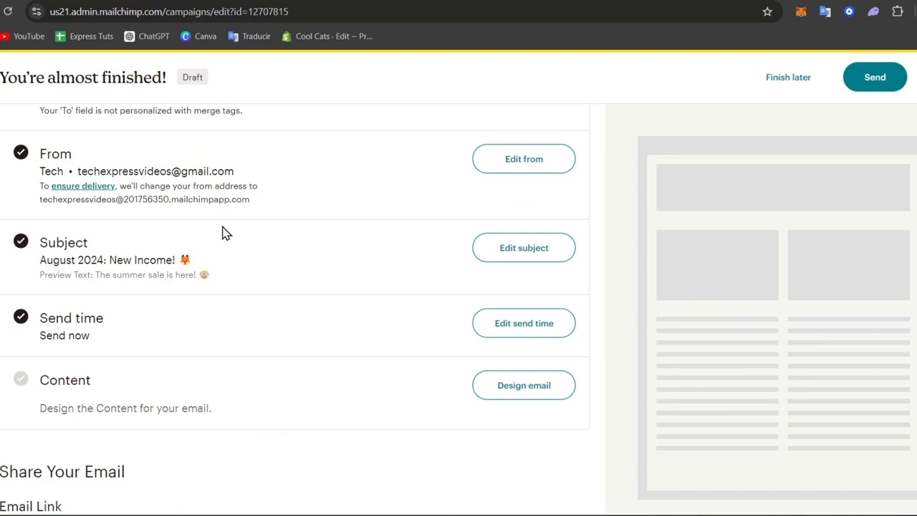
{"action": "scroll", "coordinate": [403, 295], "scroll_direction": "up", "scroll_amount": 2}
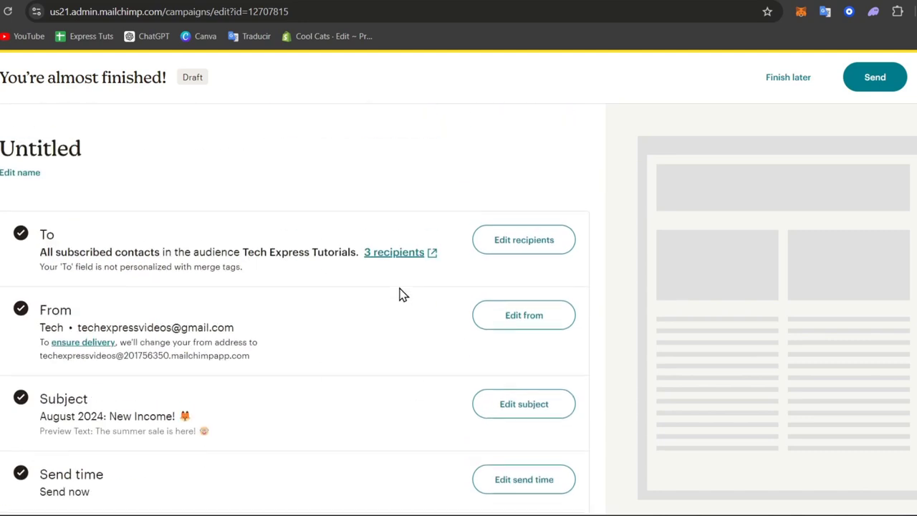
{"action": "scroll", "coordinate": [423, 328], "scroll_direction": "down", "scroll_amount": 2}
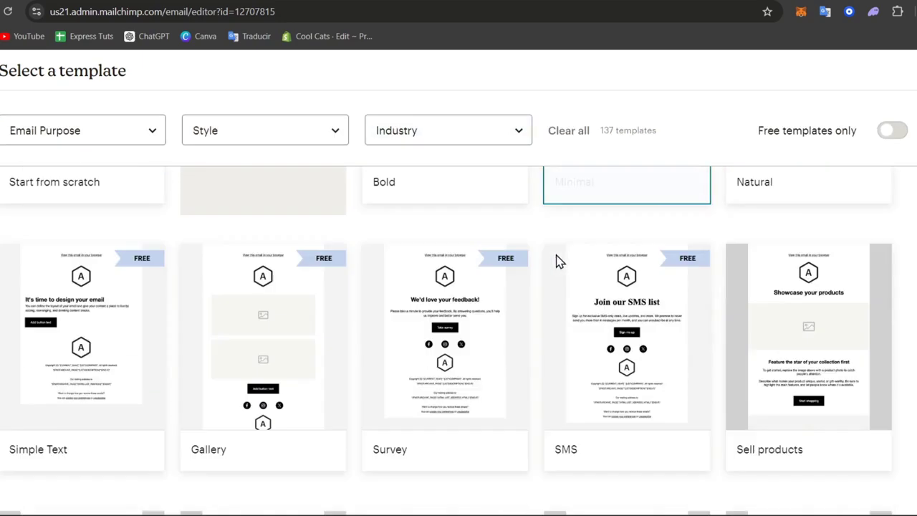
Step: Filter templates to free Newsletter ones and apply the Simple Text template
{"action": "scroll", "coordinate": [560, 261], "scroll_direction": "up", "scroll_amount": 8}
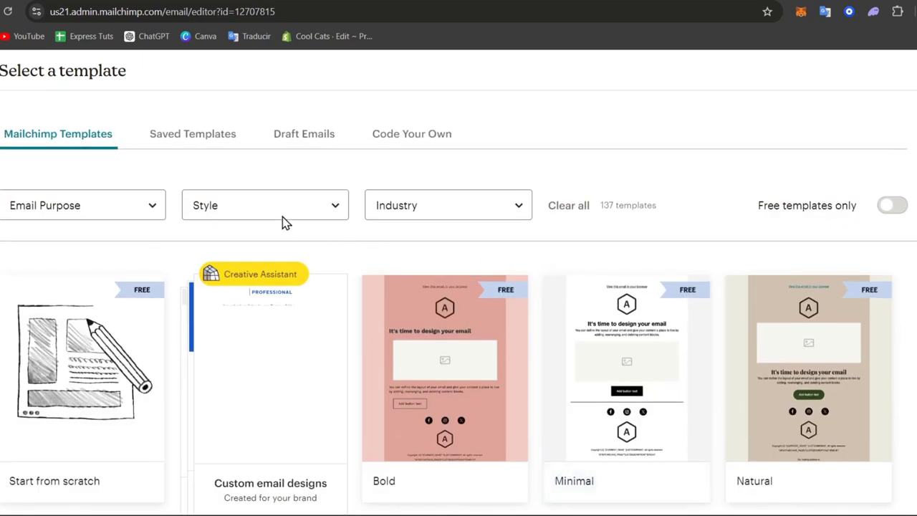
{"action": "left_click", "coordinate": [72, 204]}
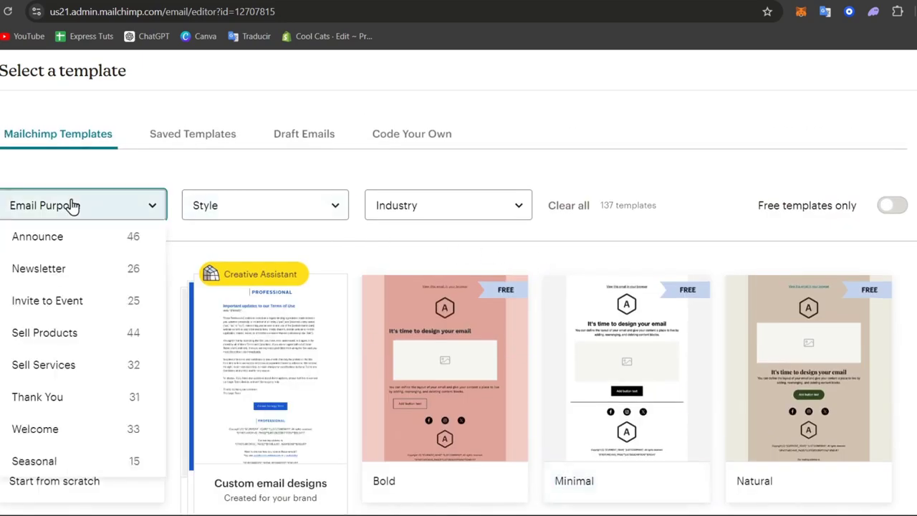
{"action": "left_click", "coordinate": [81, 265]}
{"action": "left_click", "coordinate": [156, 207]}
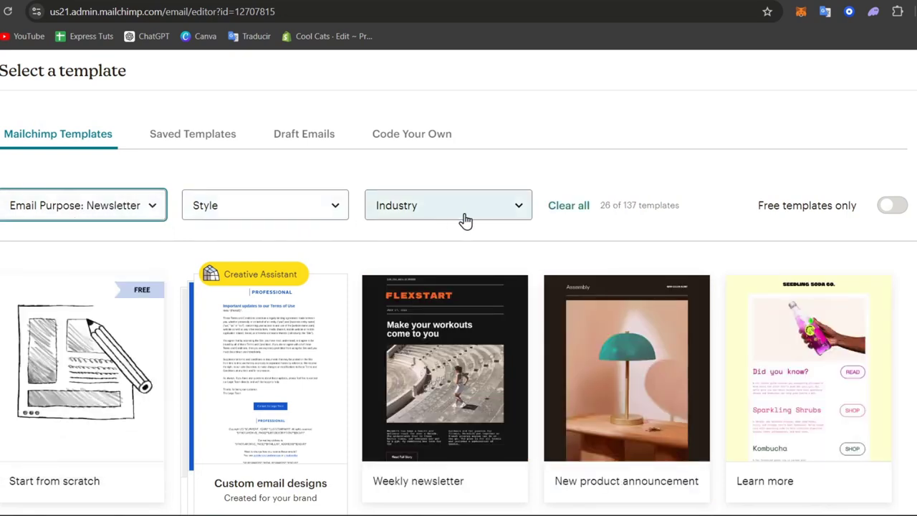
{"action": "triple_click", "coordinate": [786, 211]}
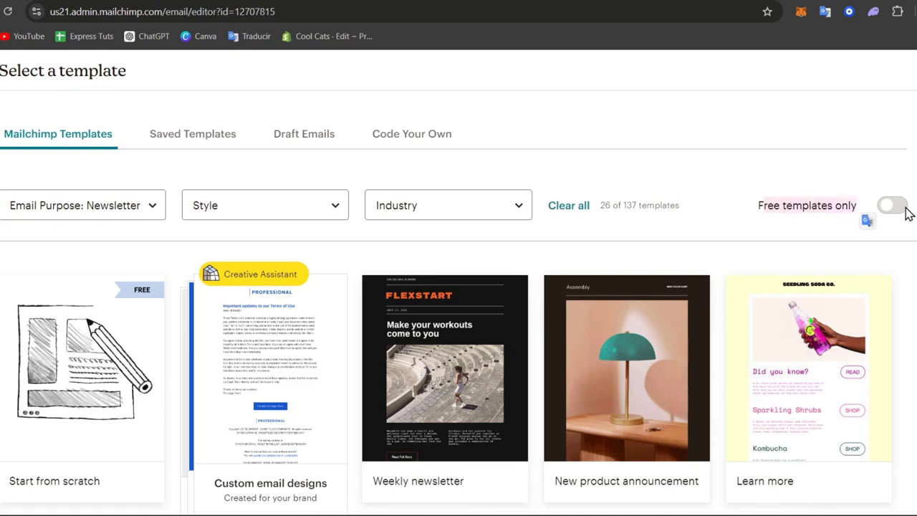
{"action": "left_click", "coordinate": [899, 209]}
{"action": "scroll", "coordinate": [767, 166], "scroll_direction": "down", "scroll_amount": 5}
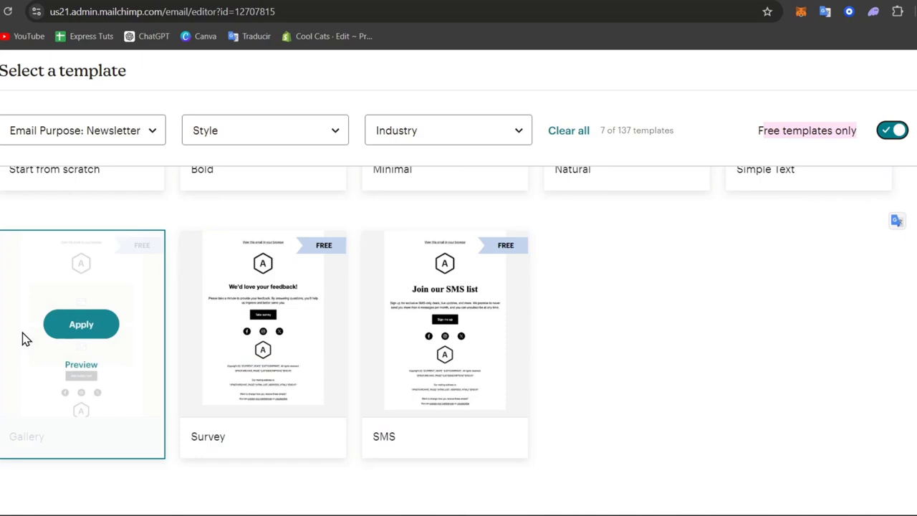
{"action": "scroll", "coordinate": [705, 357], "scroll_direction": "up", "scroll_amount": 2}
{"action": "scroll", "coordinate": [703, 359], "scroll_direction": "down", "scroll_amount": 2}
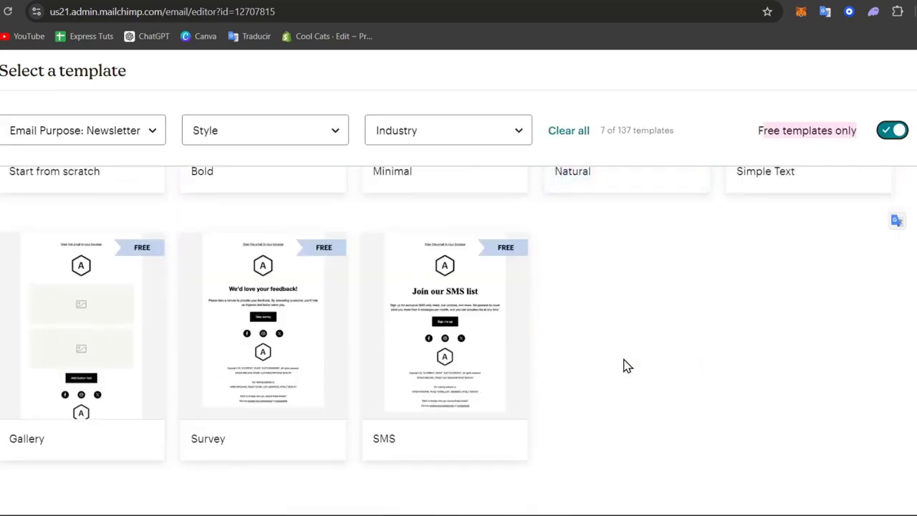
{"action": "scroll", "coordinate": [624, 365], "scroll_direction": "up", "scroll_amount": 2}
{"action": "left_click", "coordinate": [829, 223]}
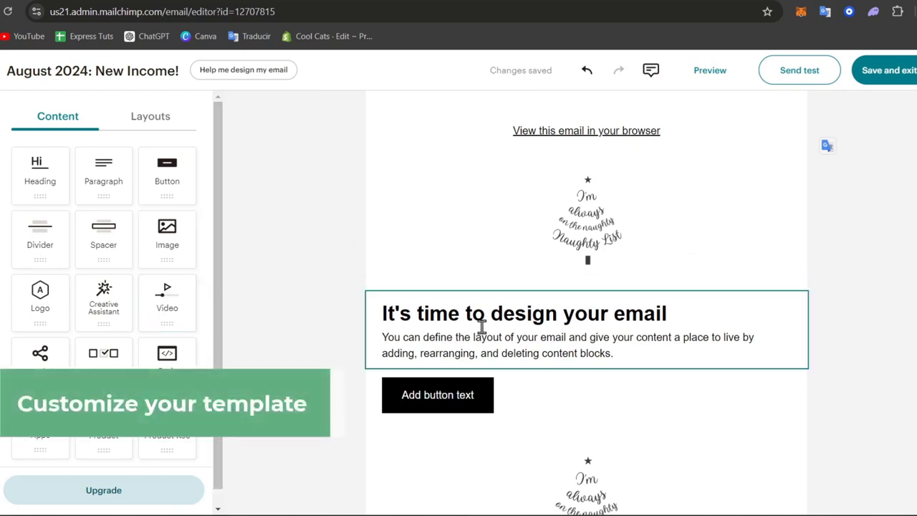
Step: Select the logo block and browse Uploads to replace it with the cat logo
{"action": "scroll", "coordinate": [656, 250], "scroll_direction": "down", "scroll_amount": 4}
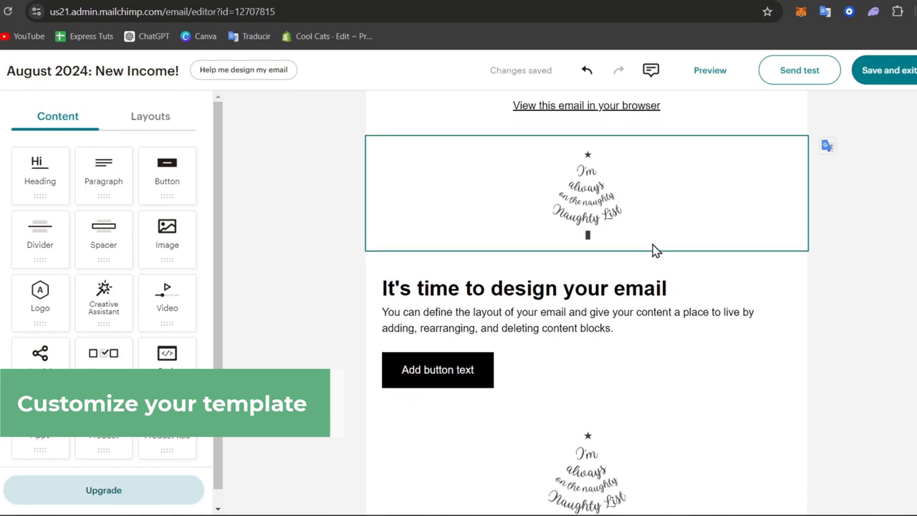
{"action": "scroll", "coordinate": [631, 393], "scroll_direction": "up", "scroll_amount": 4}
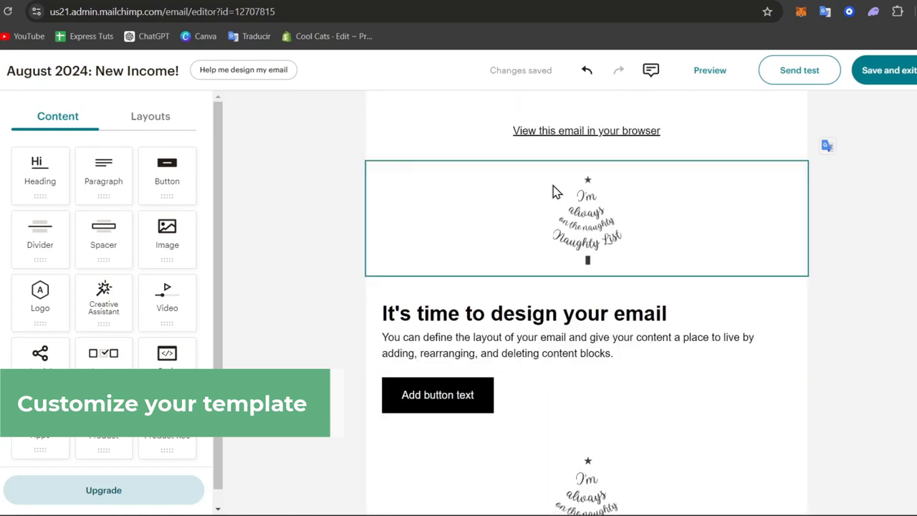
{"action": "left_click", "coordinate": [645, 215]}
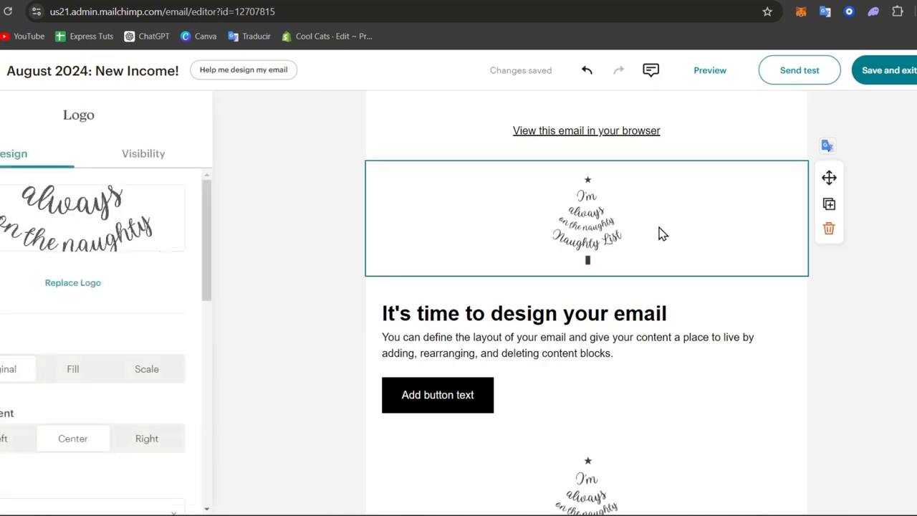
{"action": "left_click", "coordinate": [85, 284]}
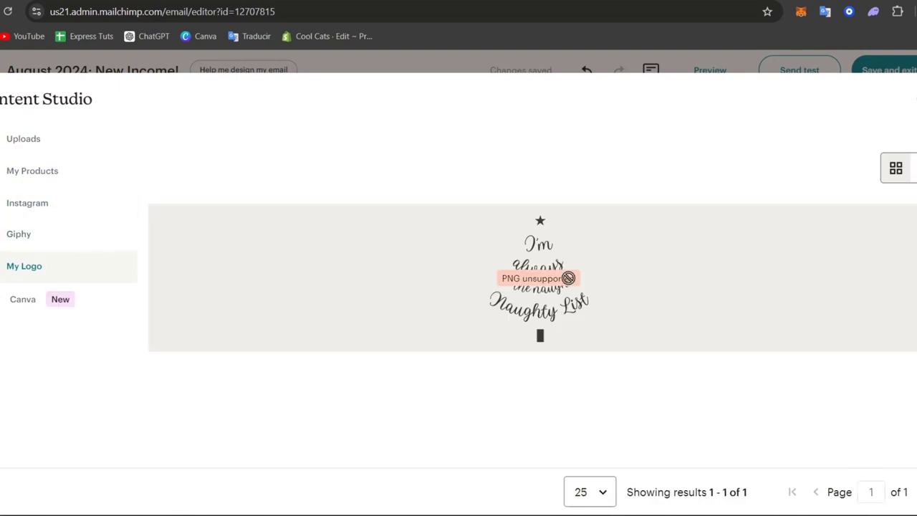
{"action": "left_click", "coordinate": [51, 147]}
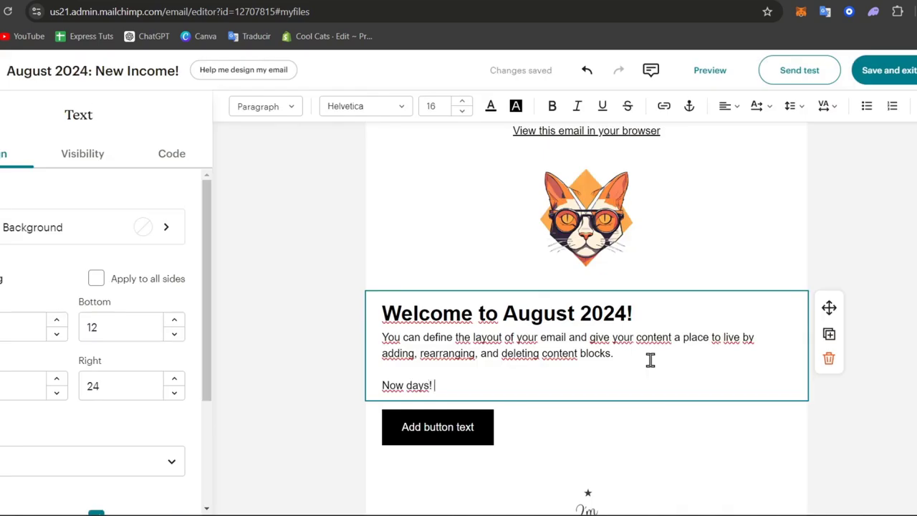
Step: Add the line 'THIS IS JUST A NEWSLETTER EXAMPLE!' below 'Now days!'
{"action": "key", "text": "Return"}
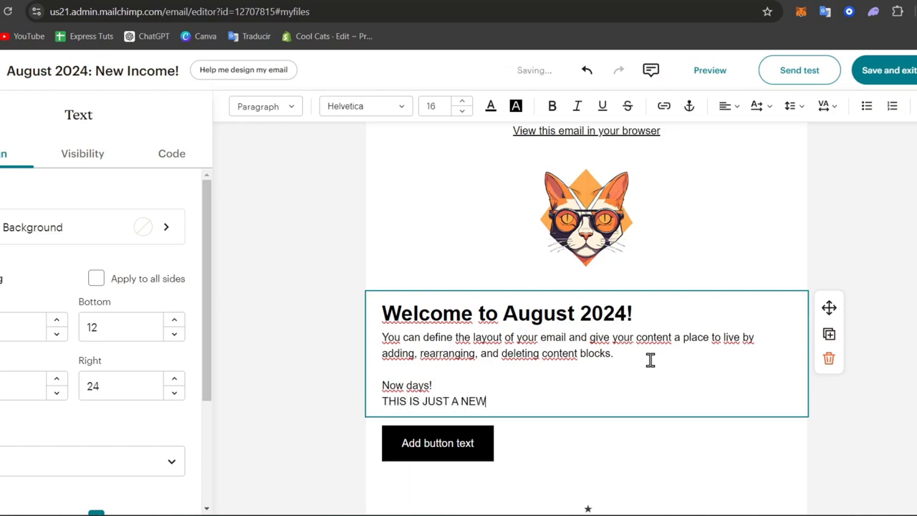
{"action": "type", "text": "THIS IS JUST A NEWSLETTER TR"}
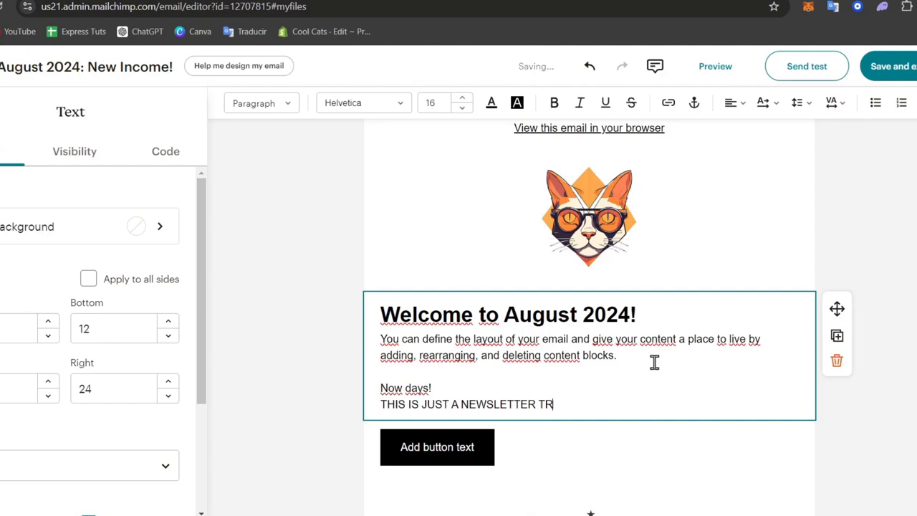
{"action": "key", "text": "BackSpace"}
{"action": "key", "text": "BackSpace"}
{"action": "type", "text": "EXAMPLE!"}
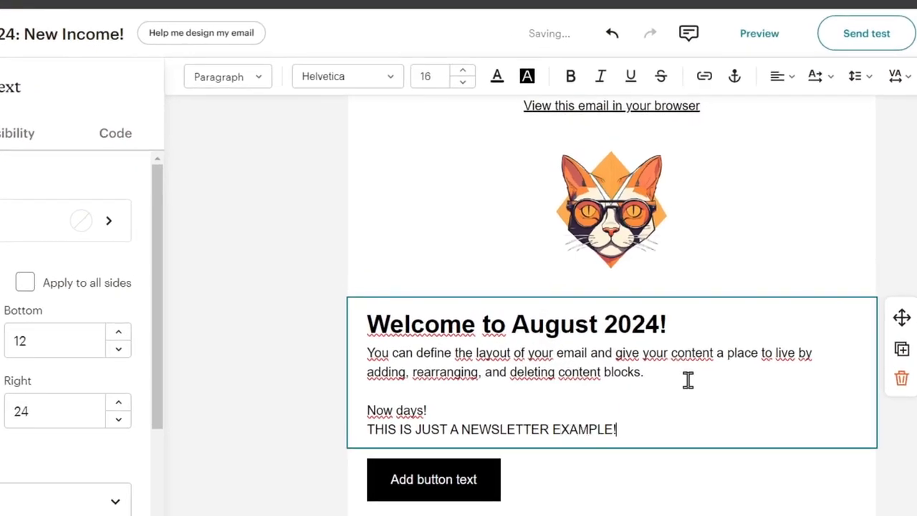
Step: Select the black button block, then return to the welcome text block
{"action": "scroll", "coordinate": [689, 380], "scroll_direction": "down", "scroll_amount": 3}
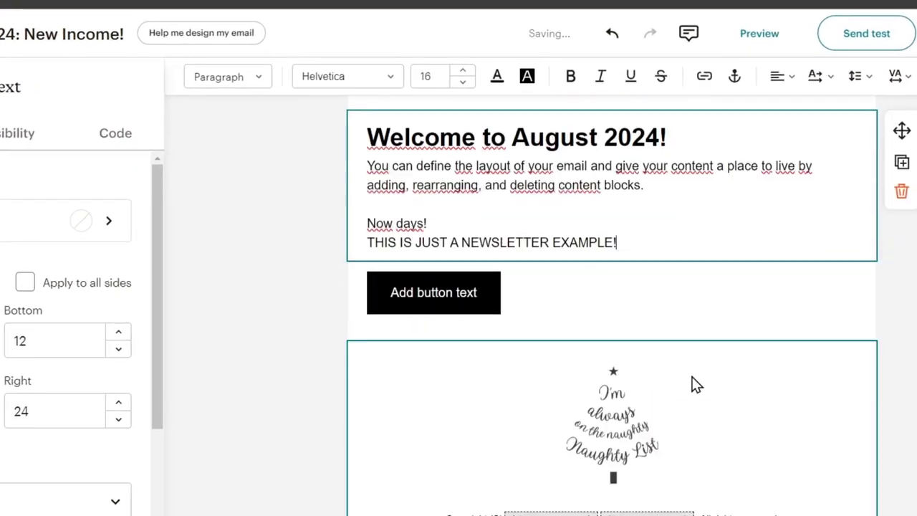
{"action": "left_click", "coordinate": [625, 321]}
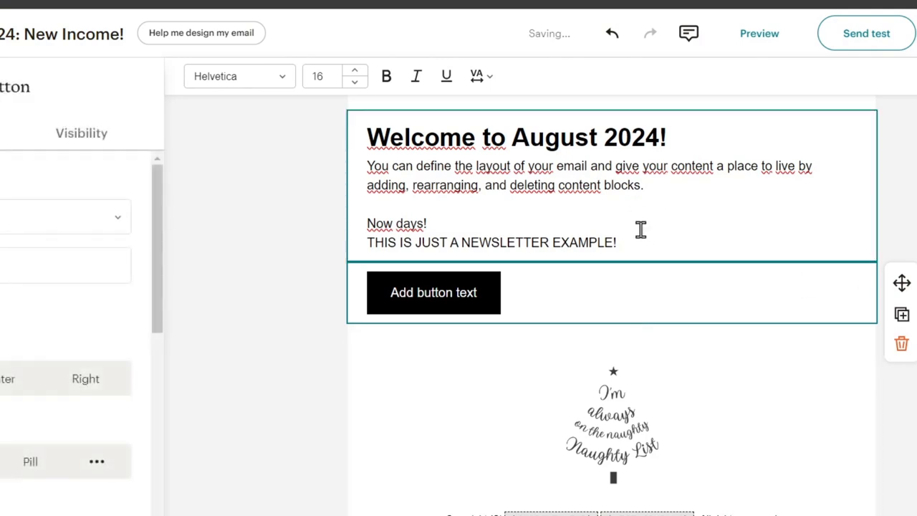
{"action": "scroll", "coordinate": [685, 319], "scroll_direction": "up", "scroll_amount": 3}
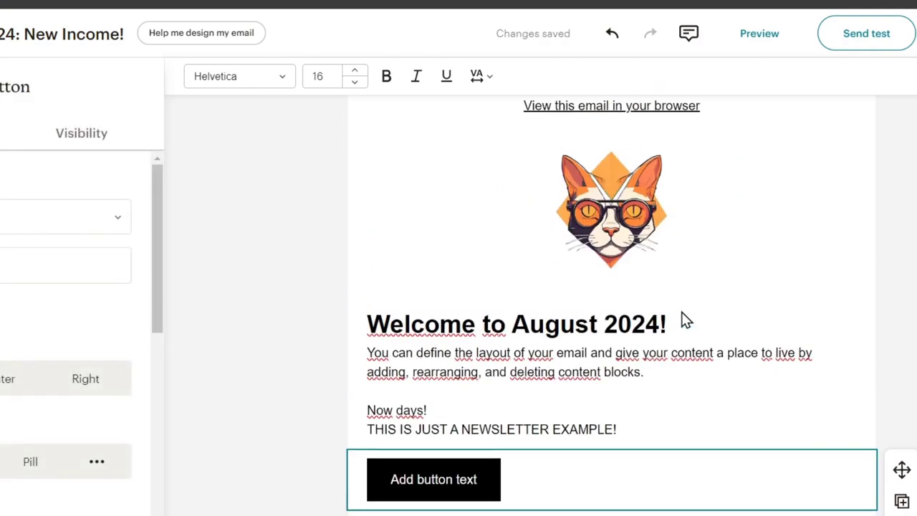
{"action": "left_click", "coordinate": [702, 409]}
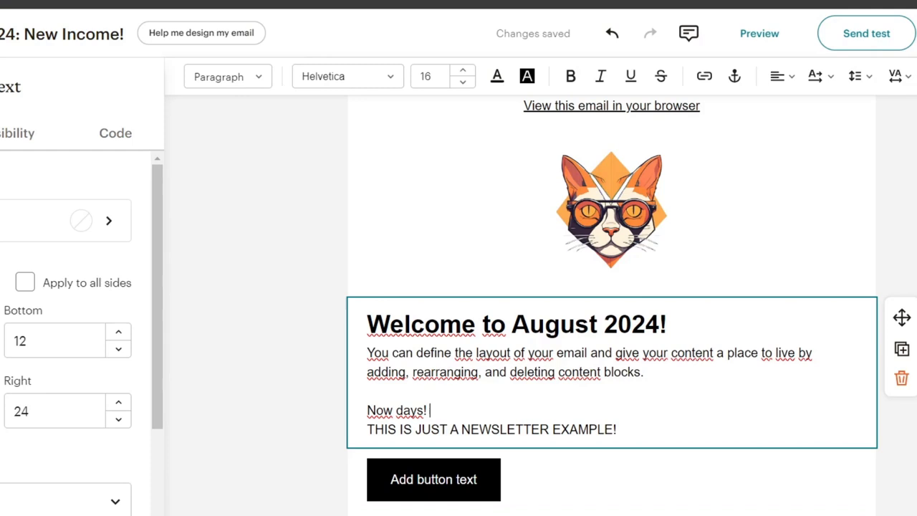
{"action": "left_click", "coordinate": [287, 278]}
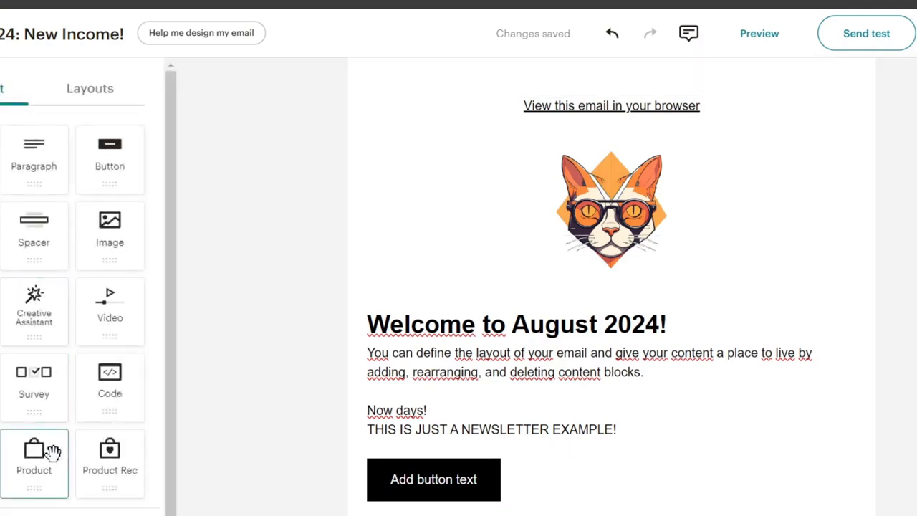
Step: Insert a Product block under the welcome text showing the Air Conditioner Cooler Fan at $34.00
{"action": "left_click_drag", "start_coordinate": [54, 451], "coordinate": [579, 288]}
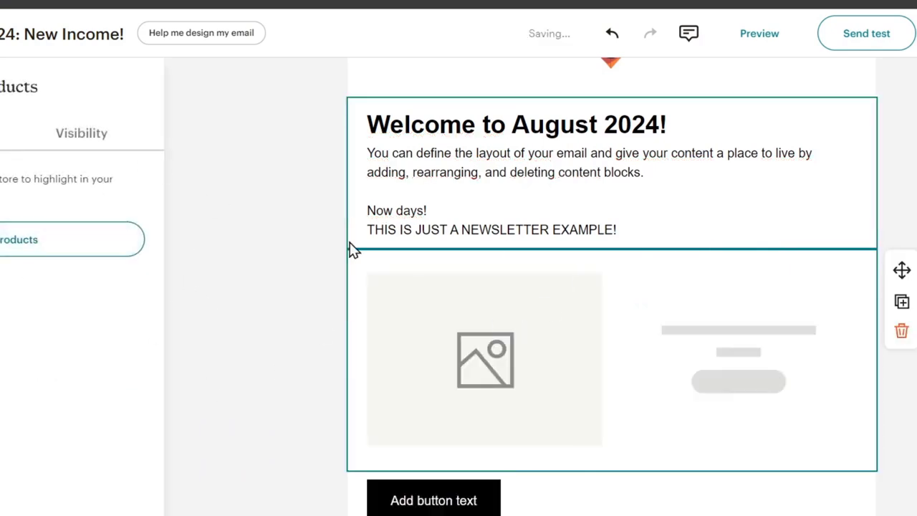
{"action": "left_click", "coordinate": [36, 240]}
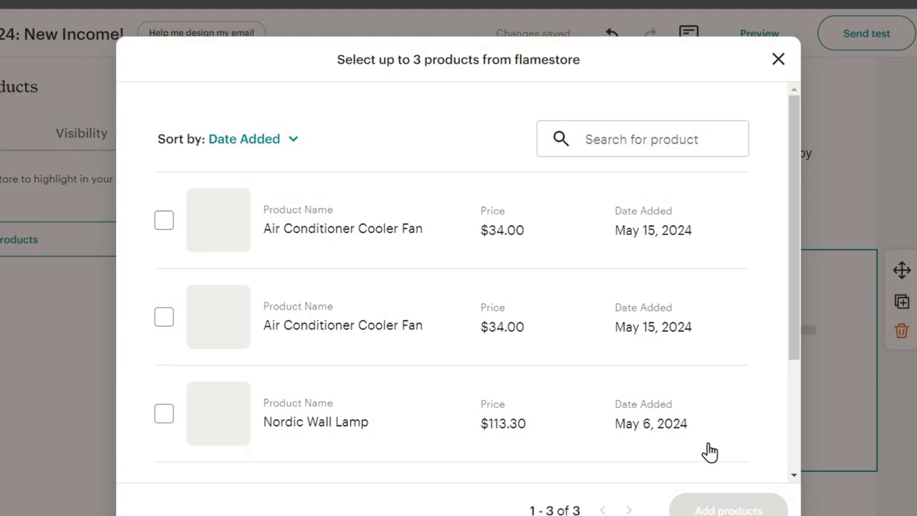
{"action": "left_click", "coordinate": [165, 228]}
{"action": "left_click", "coordinate": [711, 511]}
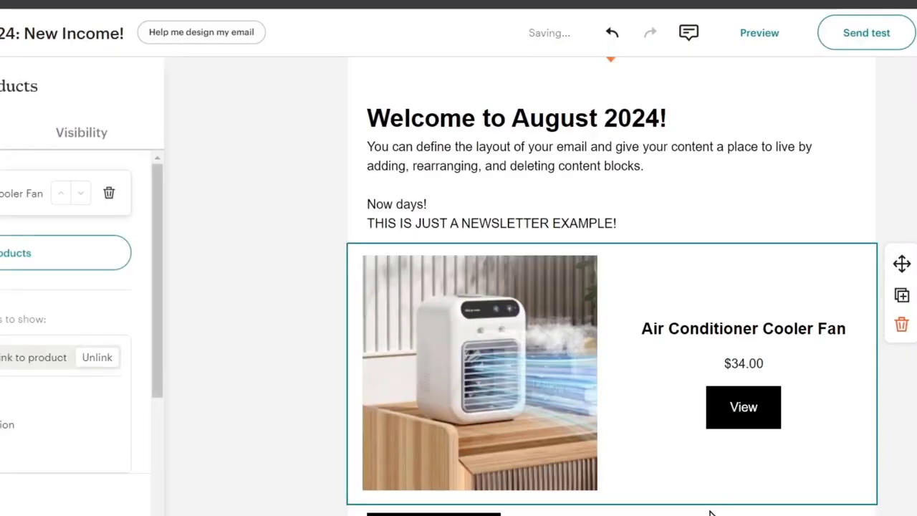
Step: Center the product's button and change its label to 'Shop now'
{"action": "scroll", "coordinate": [481, 383], "scroll_direction": "down", "scroll_amount": 5}
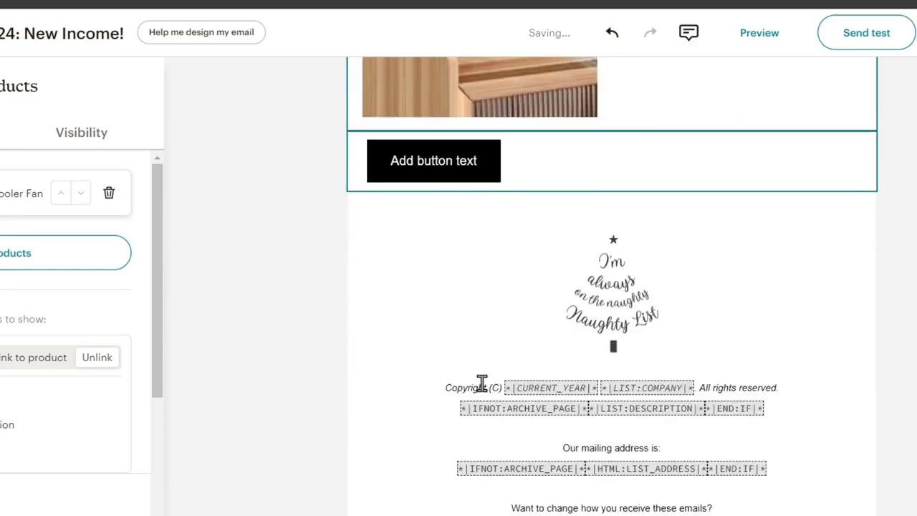
{"action": "left_click", "coordinate": [473, 161]}
{"action": "scroll", "coordinate": [37, 339], "scroll_direction": "down", "scroll_amount": 2}
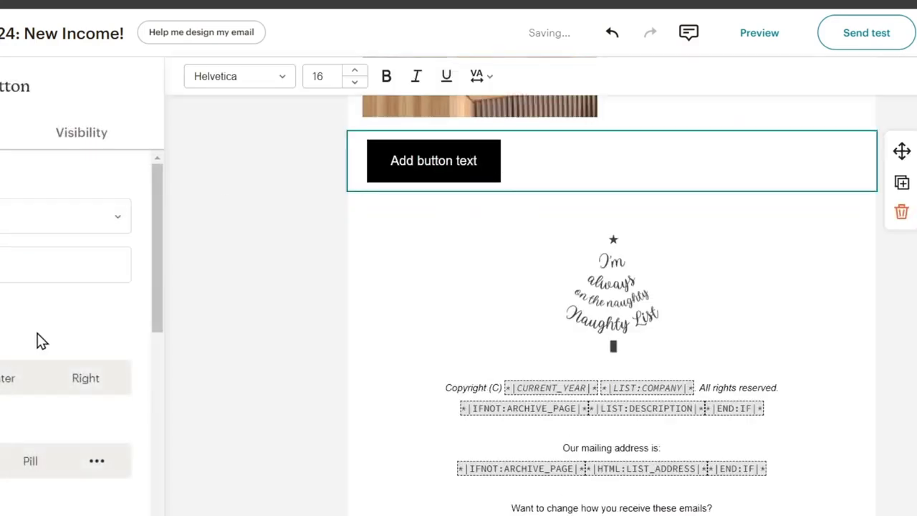
{"action": "left_click", "coordinate": [8, 377]}
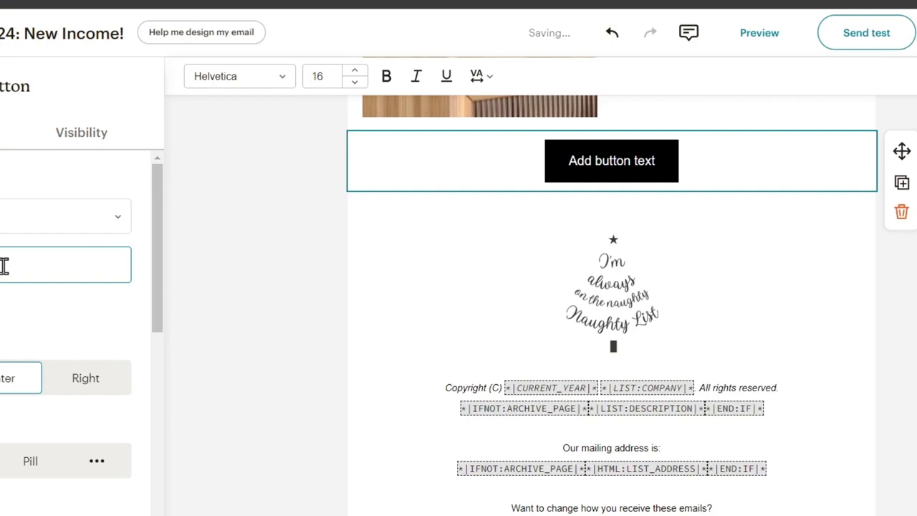
{"action": "left_click", "coordinate": [7, 233]}
{"action": "left_click", "coordinate": [610, 158]}
{"action": "triple_click", "coordinate": [609, 158]}
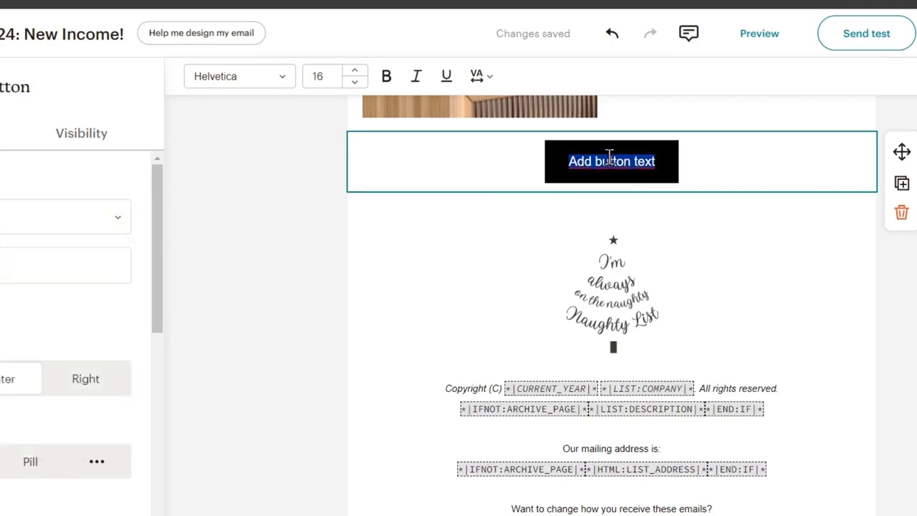
{"action": "type", "text": "Ads"}
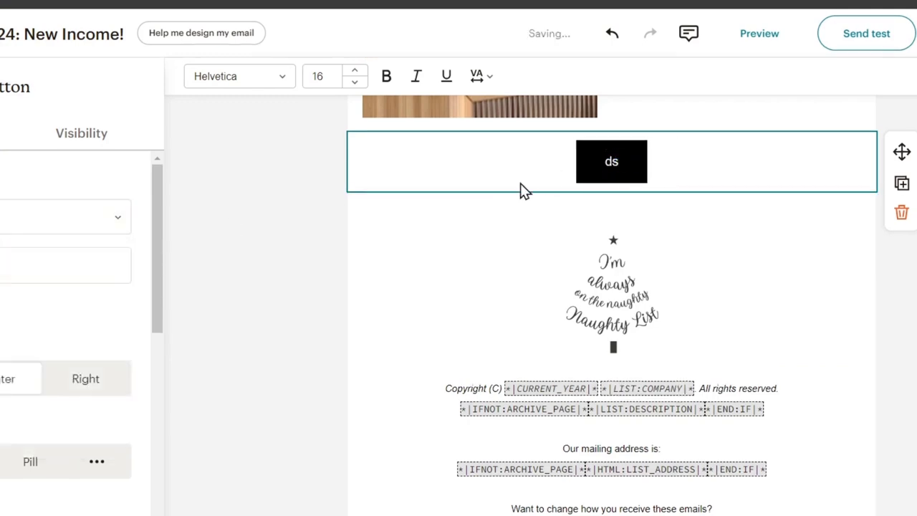
{"action": "type", "text": "op now"}
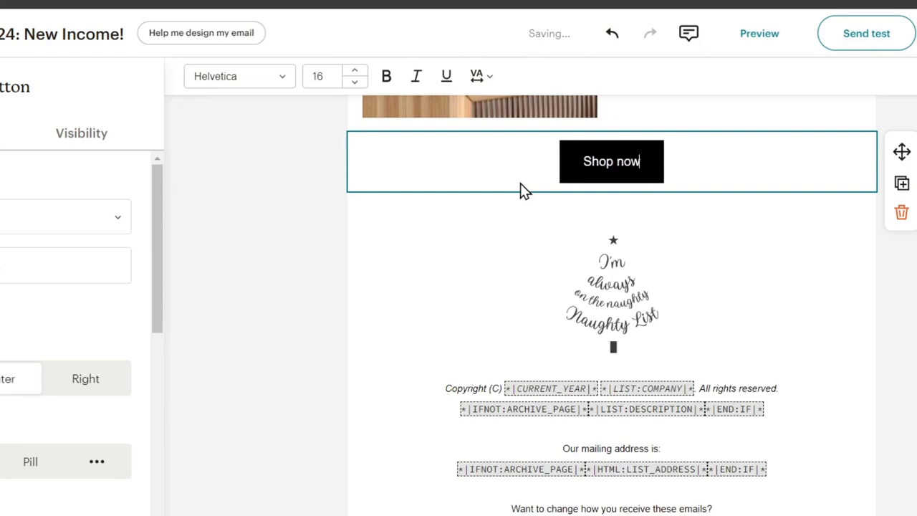
Step: Remove the Naughty List image from the footer logo
{"action": "left_click", "coordinate": [634, 272]}
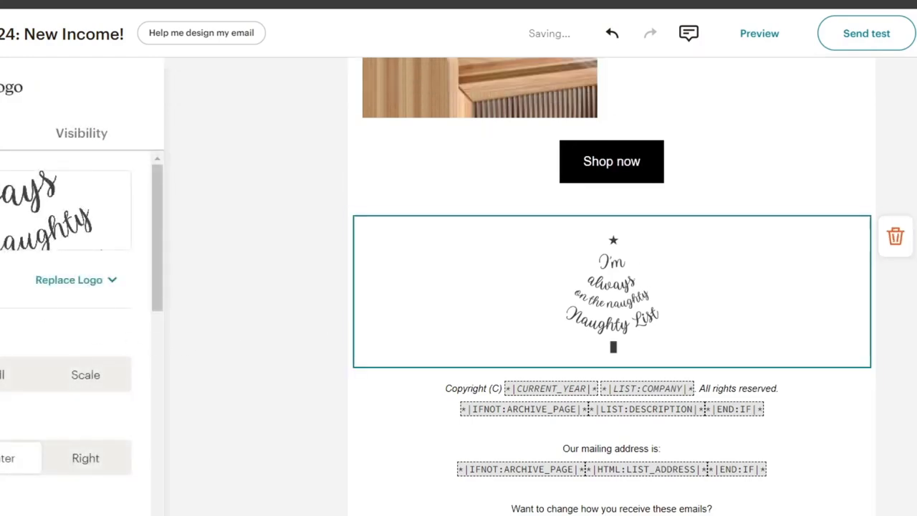
{"action": "left_click", "coordinate": [10, 352]}
{"action": "scroll", "coordinate": [810, 271], "scroll_direction": "up", "scroll_amount": 10}
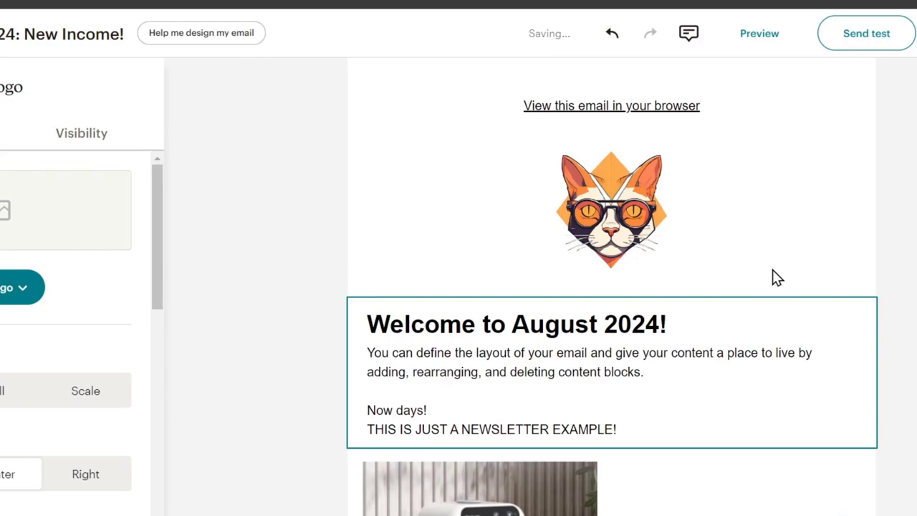
{"action": "left_click", "coordinate": [755, 49]}
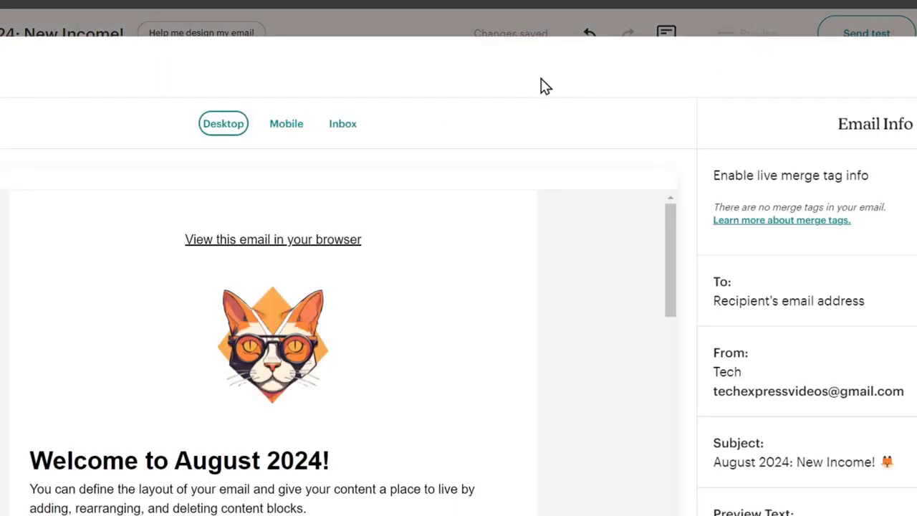
{"action": "scroll", "coordinate": [420, 302], "scroll_direction": "down", "scroll_amount": 10}
{"action": "scroll", "coordinate": [420, 302], "scroll_direction": "up", "scroll_amount": 10}
{"action": "left_click", "coordinate": [296, 128]}
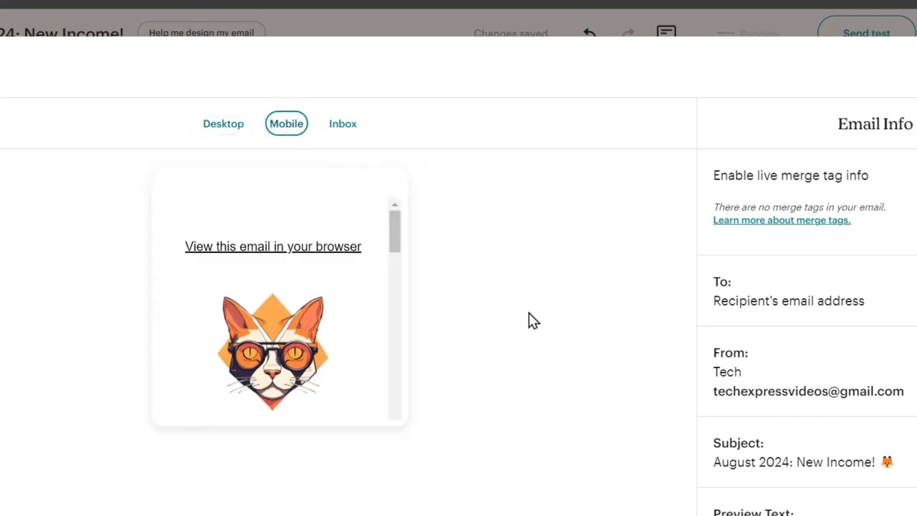
{"action": "scroll", "coordinate": [355, 326], "scroll_direction": "down", "scroll_amount": 10}
{"action": "scroll", "coordinate": [354, 322], "scroll_direction": "up", "scroll_amount": 8}
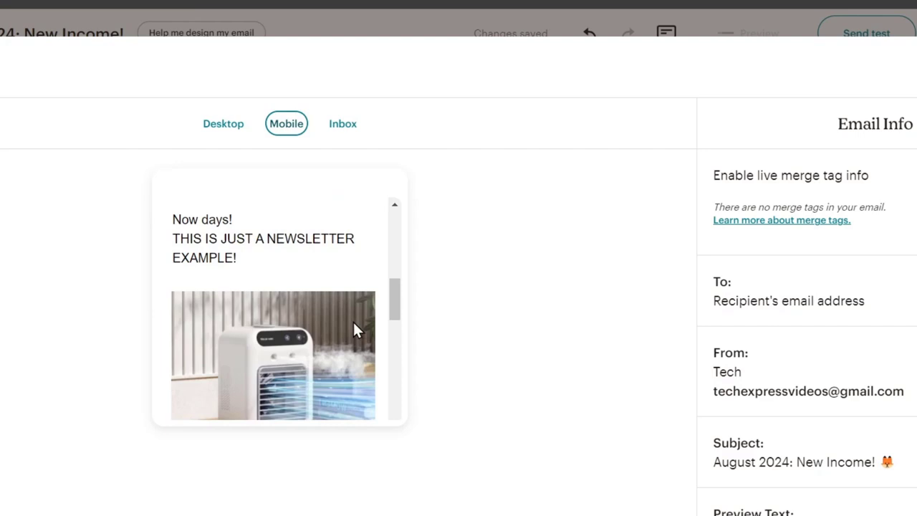
{"action": "scroll", "coordinate": [353, 321], "scroll_direction": "down", "scroll_amount": 10}
{"action": "scroll", "coordinate": [353, 322], "scroll_direction": "up", "scroll_amount": 10}
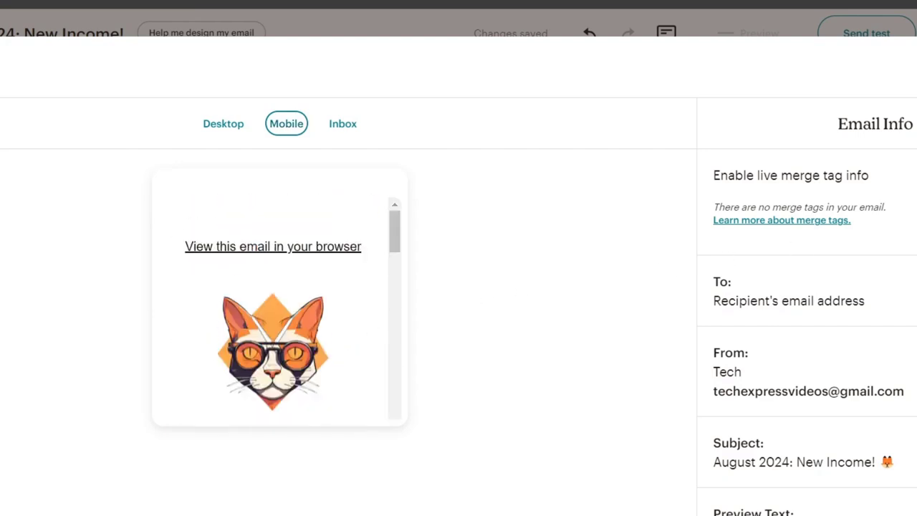
{"action": "key", "text": "Escape"}
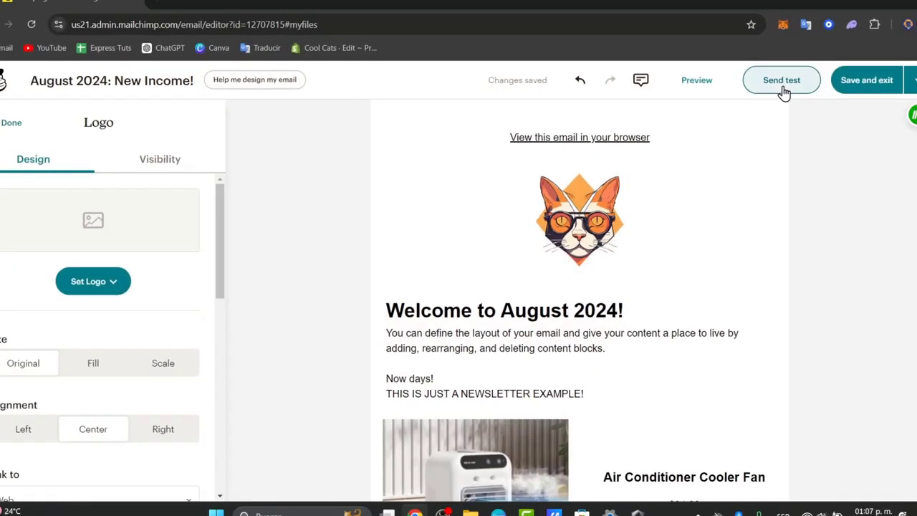
{"action": "left_click", "coordinate": [783, 87]}
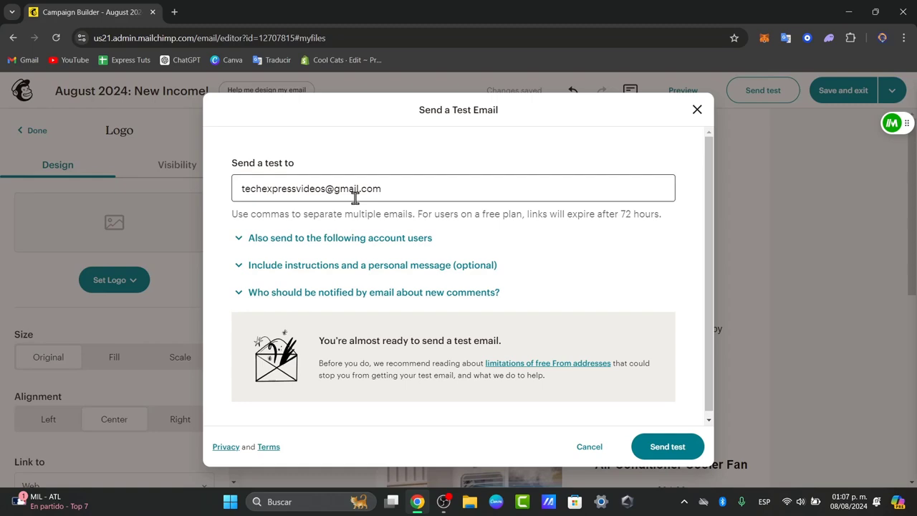
{"action": "left_click", "coordinate": [586, 447]}
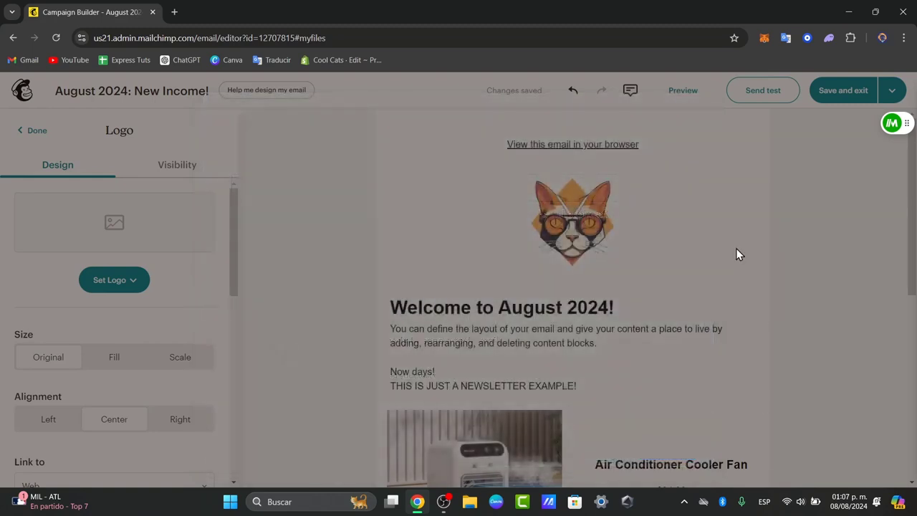
{"action": "scroll", "coordinate": [721, 298], "scroll_direction": "down", "scroll_amount": 5}
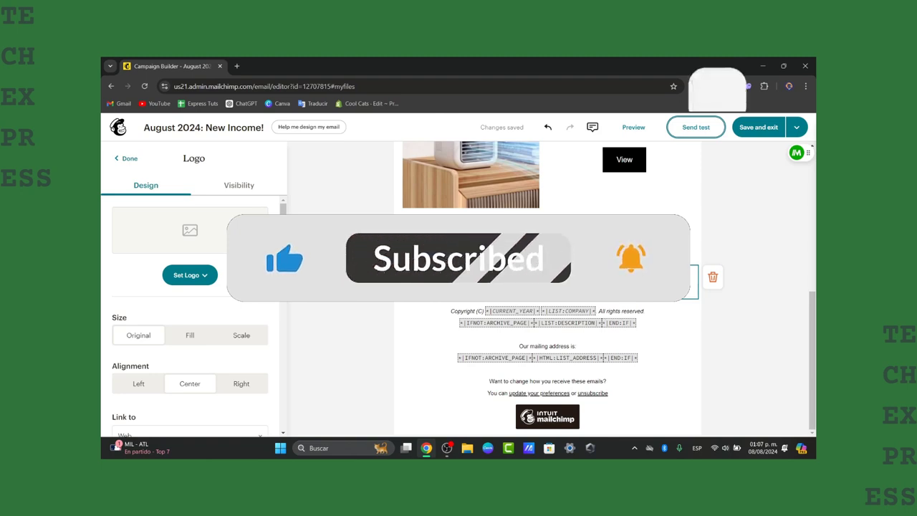
Step: Save the newsletter design with the cat logo and welcome text, and return to the campaign page
{"action": "scroll", "coordinate": [663, 288], "scroll_direction": "up", "scroll_amount": 1}
{"action": "scroll", "coordinate": [663, 288], "scroll_direction": "up", "scroll_amount": 10}
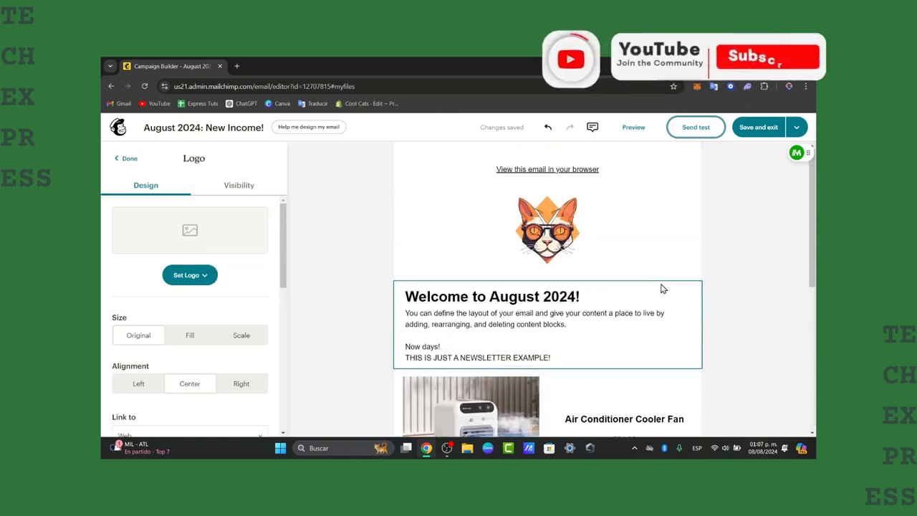
{"action": "left_click", "coordinate": [779, 136]}
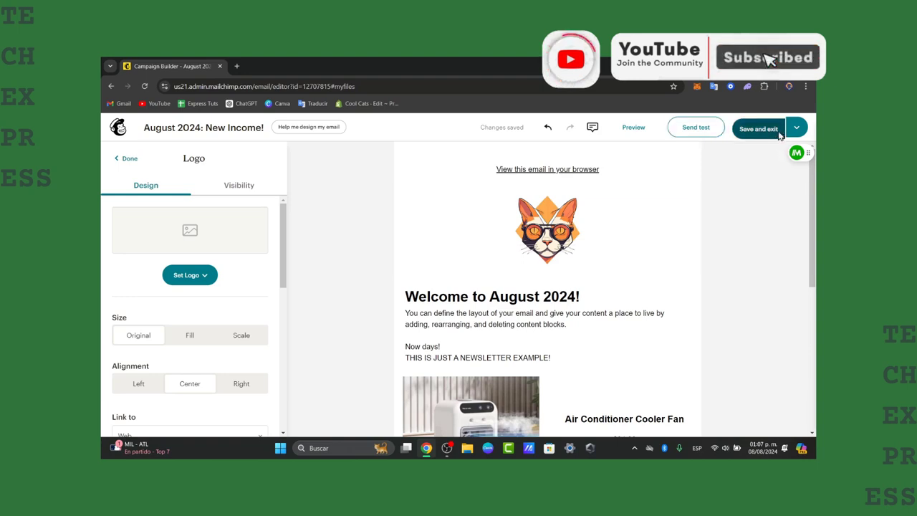